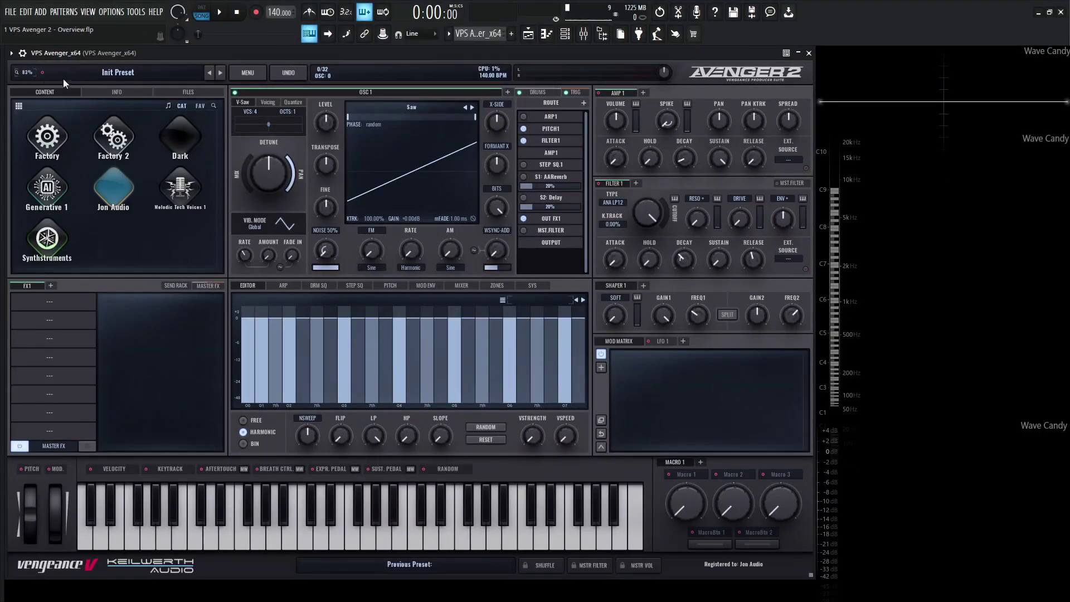
- Review the available interface zoom sizes and the preset menu's load, save and initialize commands
{"action": "left_click", "coordinate": [26, 72]}
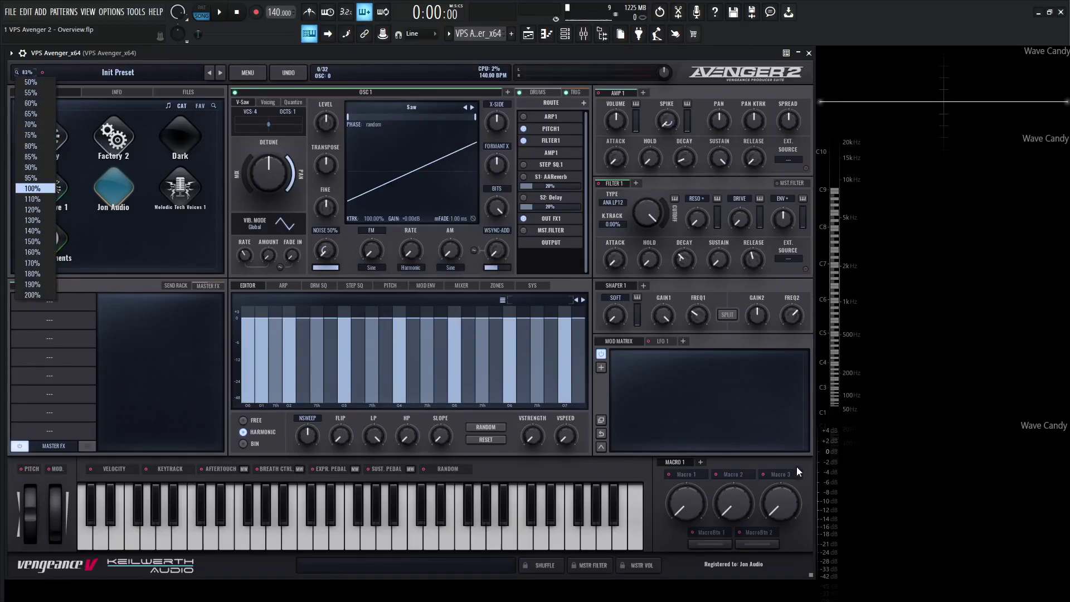
{"action": "left_click", "coordinate": [804, 536]}
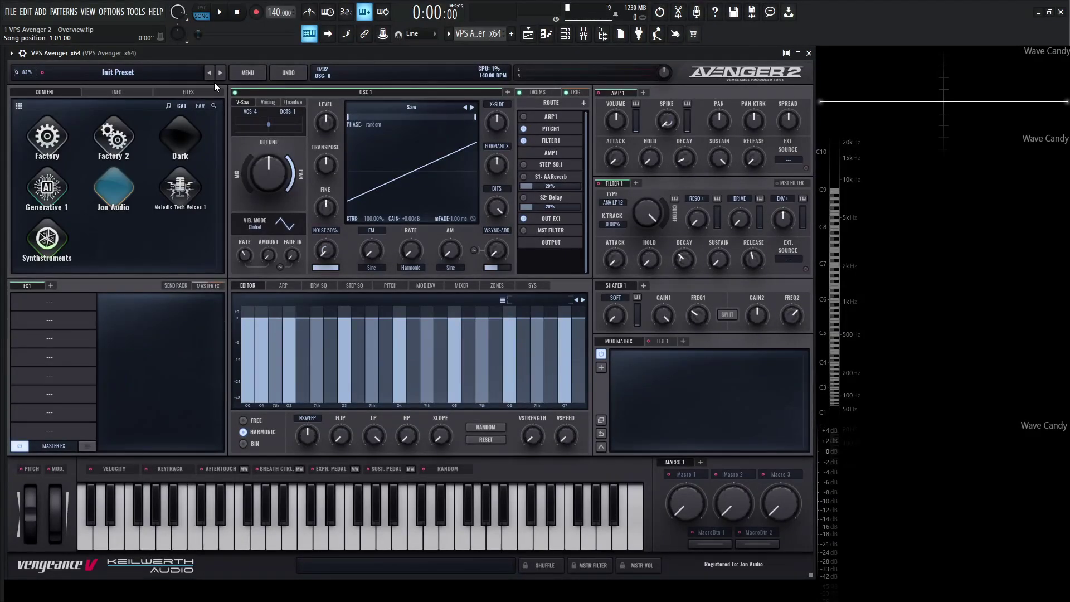
{"action": "left_click", "coordinate": [251, 74]}
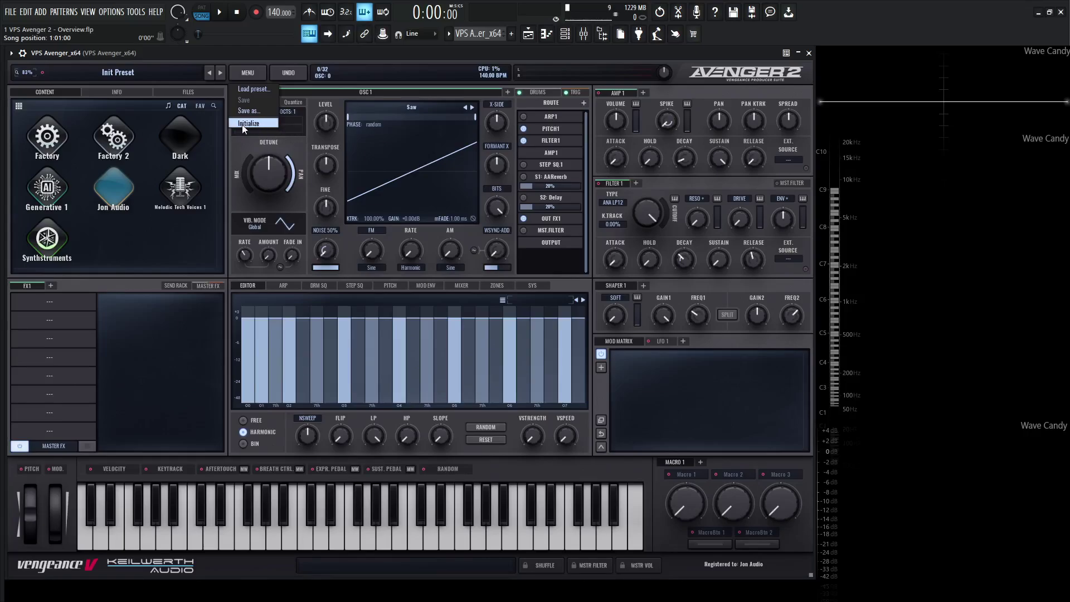
{"action": "left_click", "coordinate": [540, 273]}
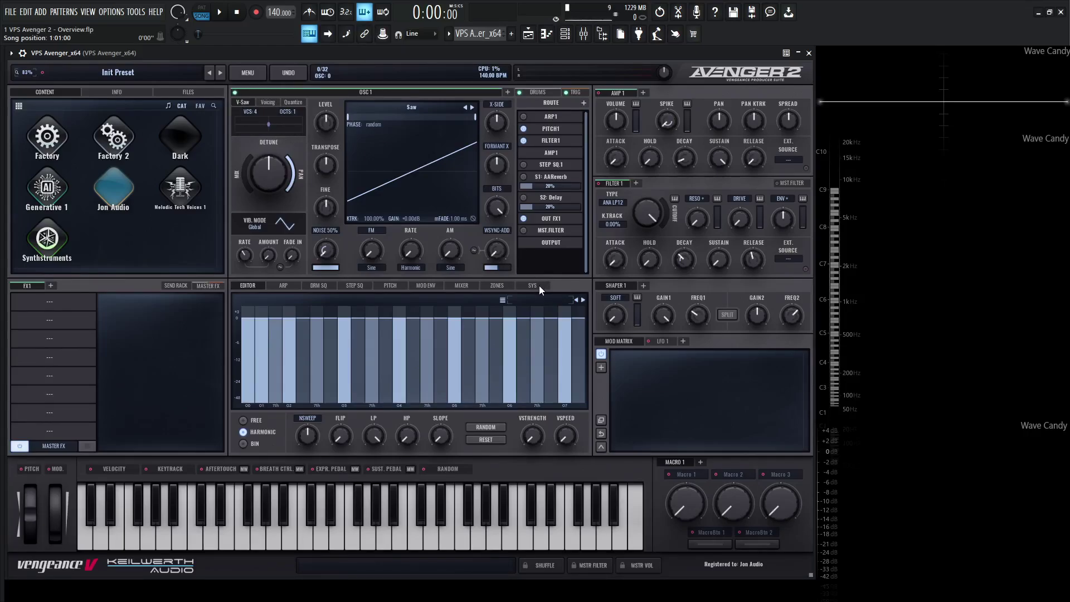
- View the system content settings for the init preset and content location, and return to the oscillator editor
{"action": "left_click", "coordinate": [536, 286]}
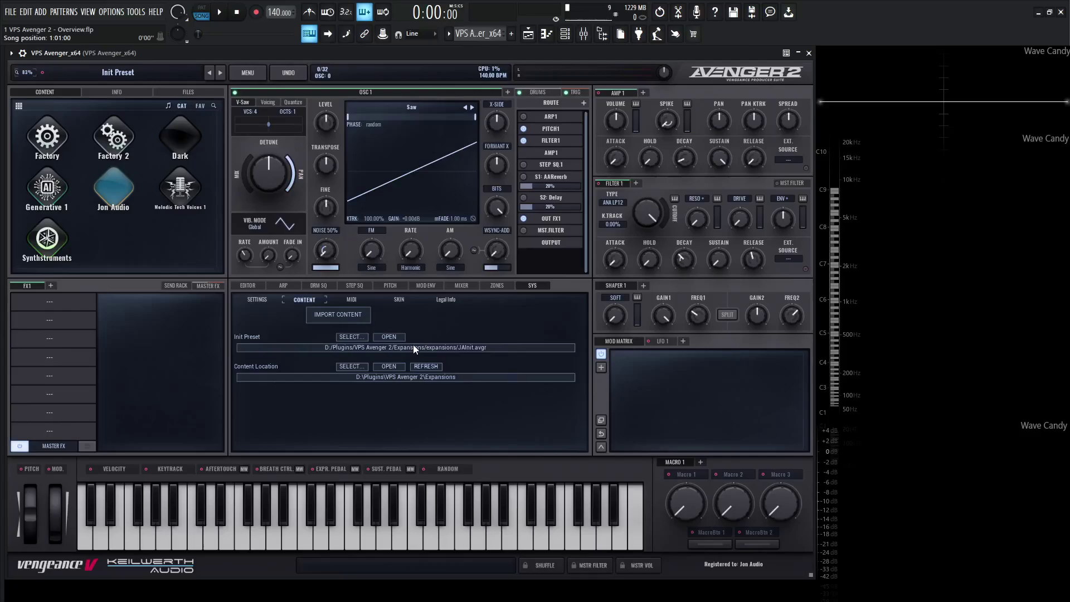
{"action": "left_click", "coordinate": [249, 285]}
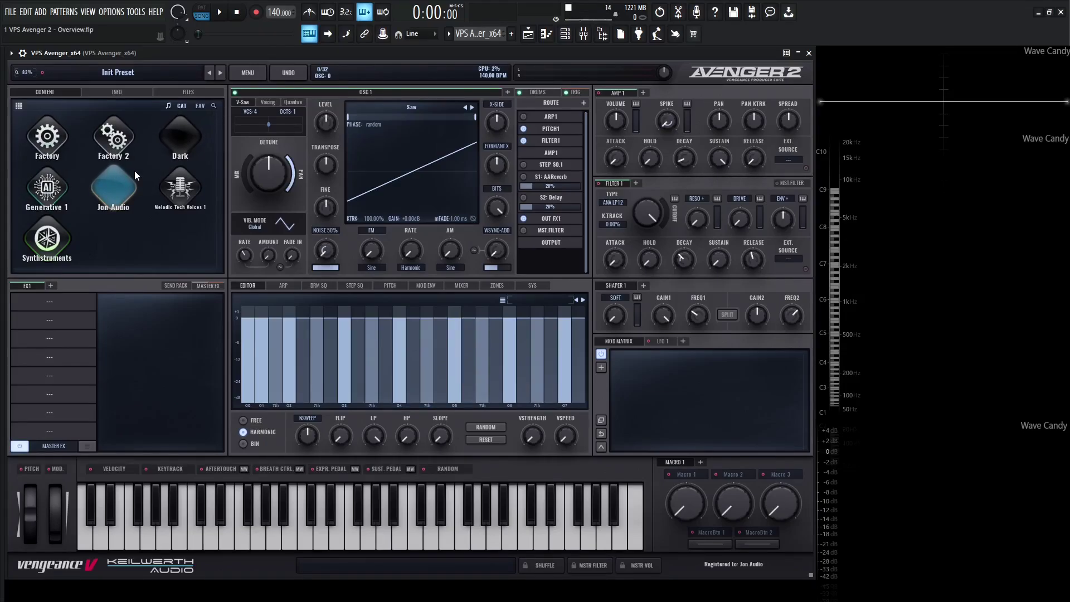
- Browse the preset categories and preset list of the Factory 2 library, and return to the library overview
{"action": "left_click", "coordinate": [126, 139]}
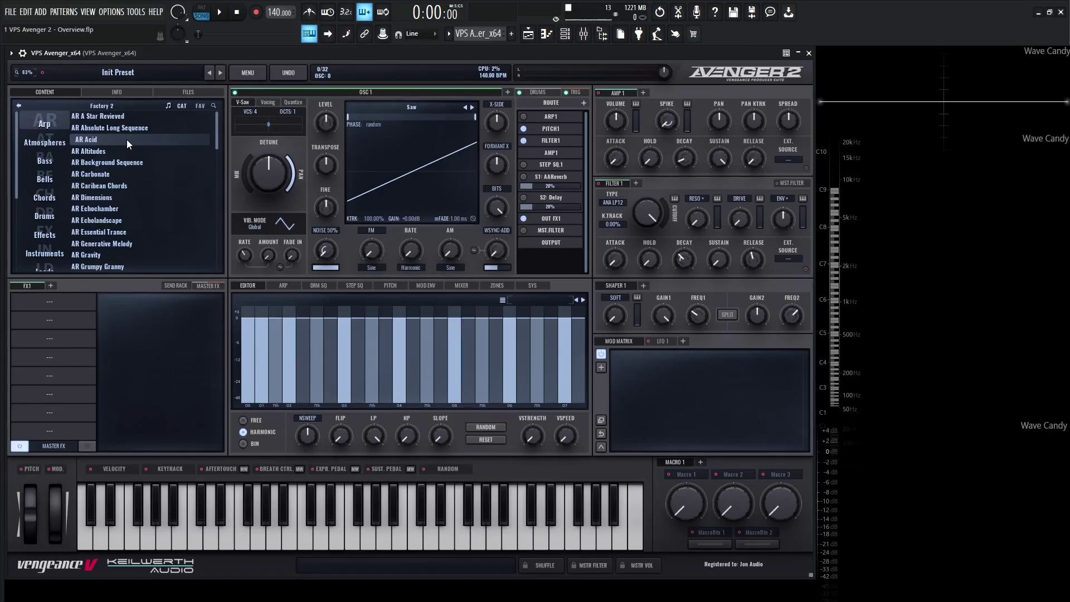
{"action": "left_click", "coordinate": [45, 179]}
{"action": "left_click", "coordinate": [103, 139]}
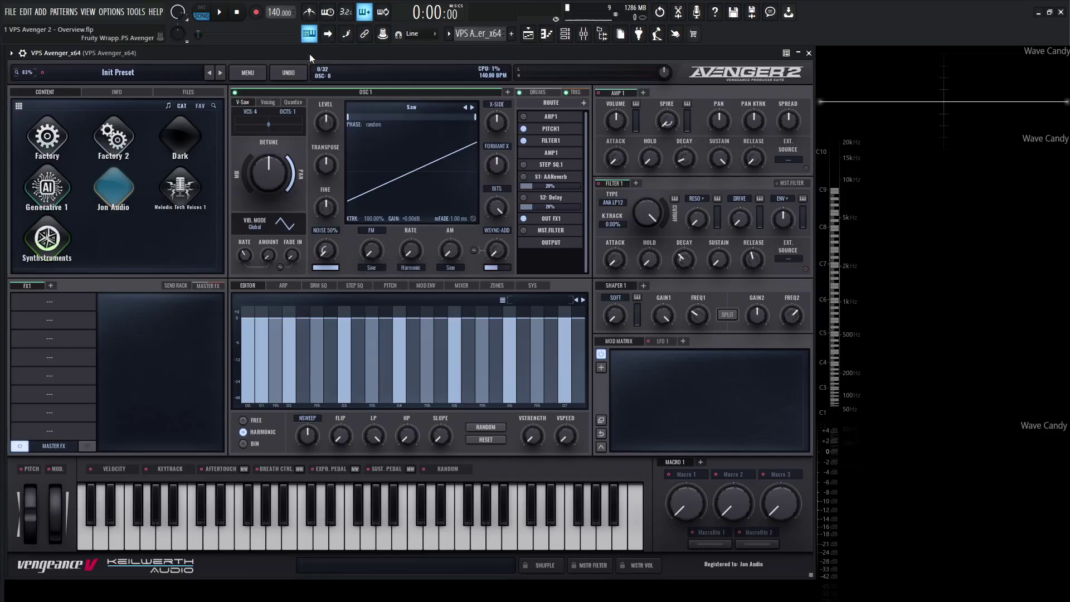
- Play a few notes, add a second oscillator, and switch back to oscillator 1
{"action": "key", "text": "h"}
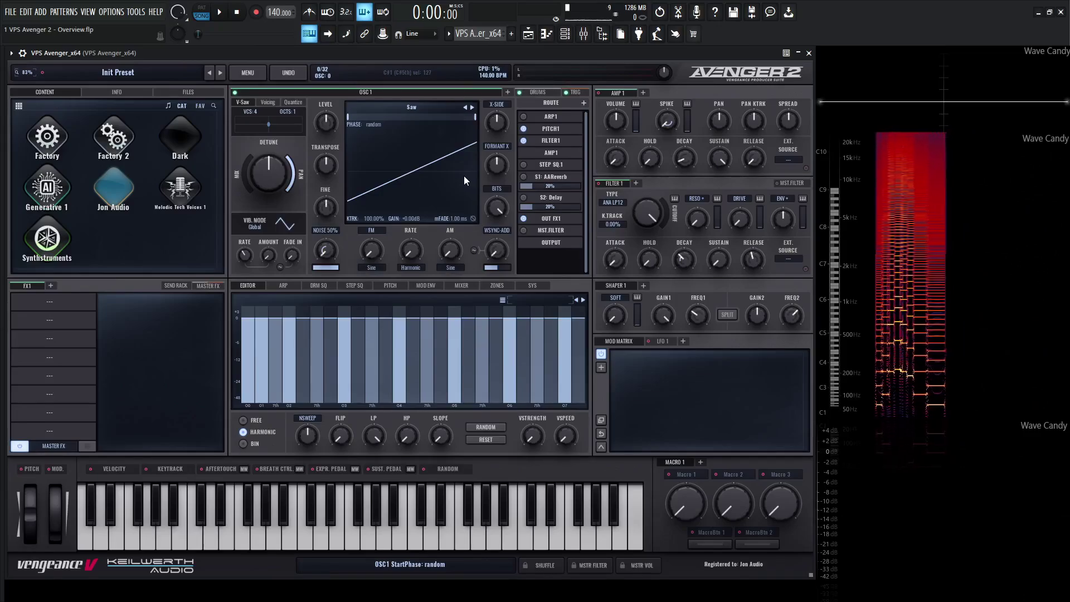
{"action": "left_click", "coordinate": [508, 93]}
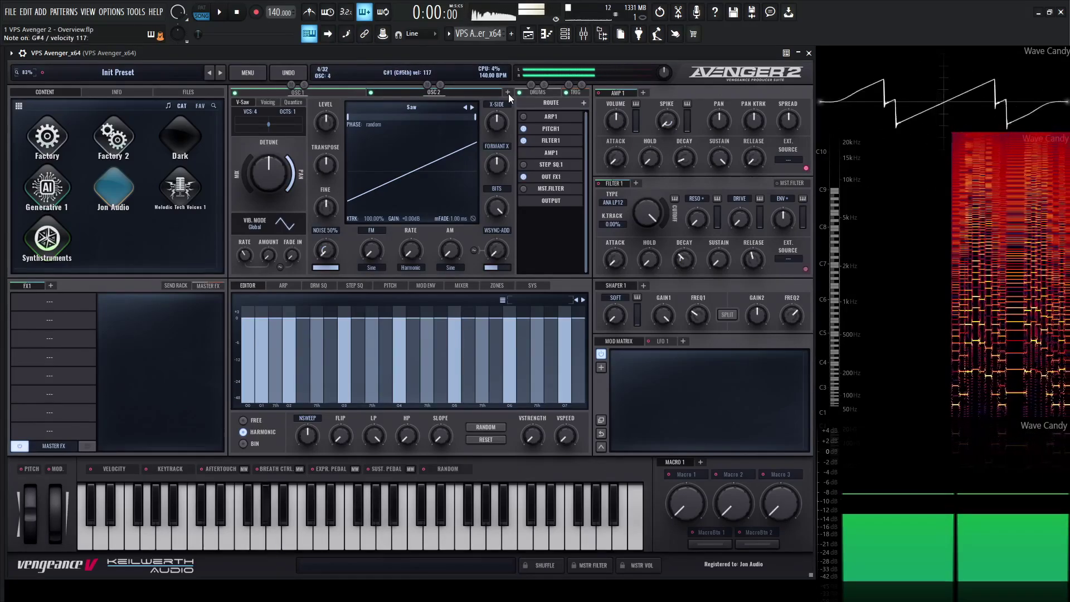
{"action": "left_click", "coordinate": [303, 92]}
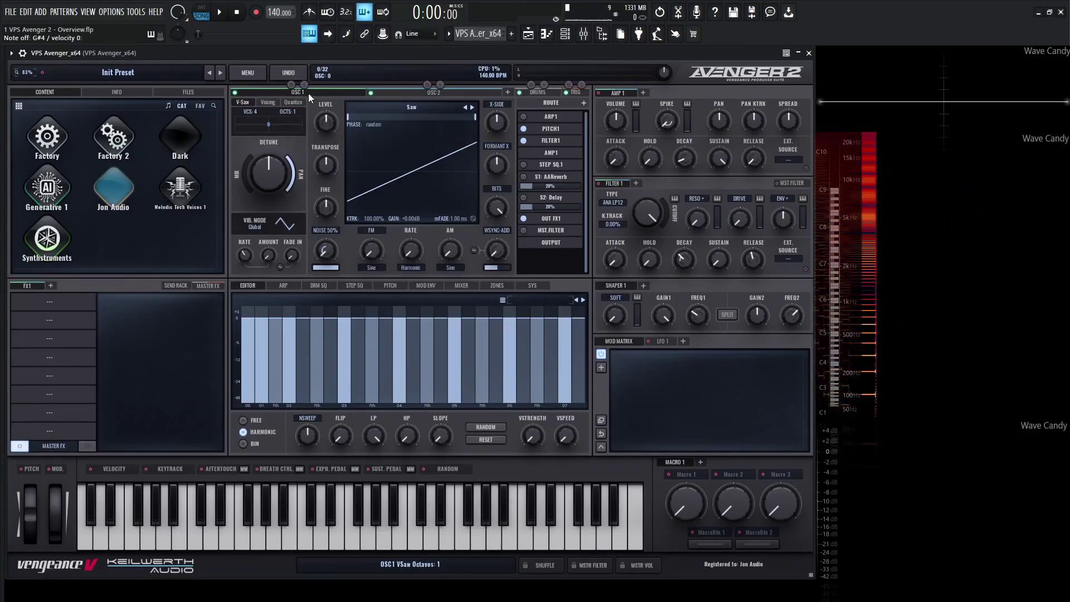
- Mute and unmute oscillator 1, and open its name for editing without changing it
{"action": "left_click", "coordinate": [291, 87]}
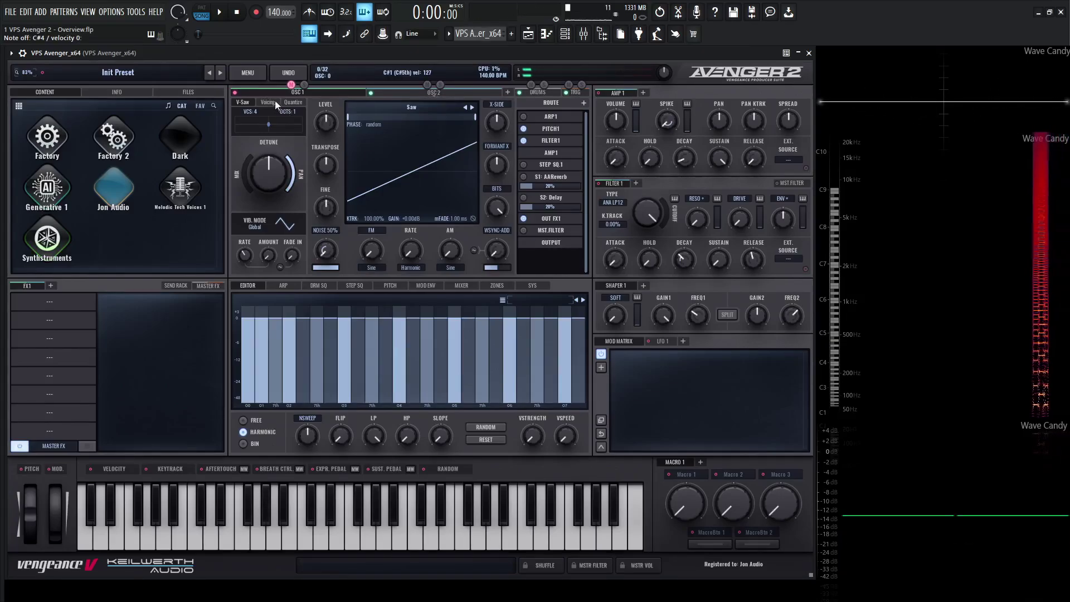
{"action": "left_click", "coordinate": [290, 85]}
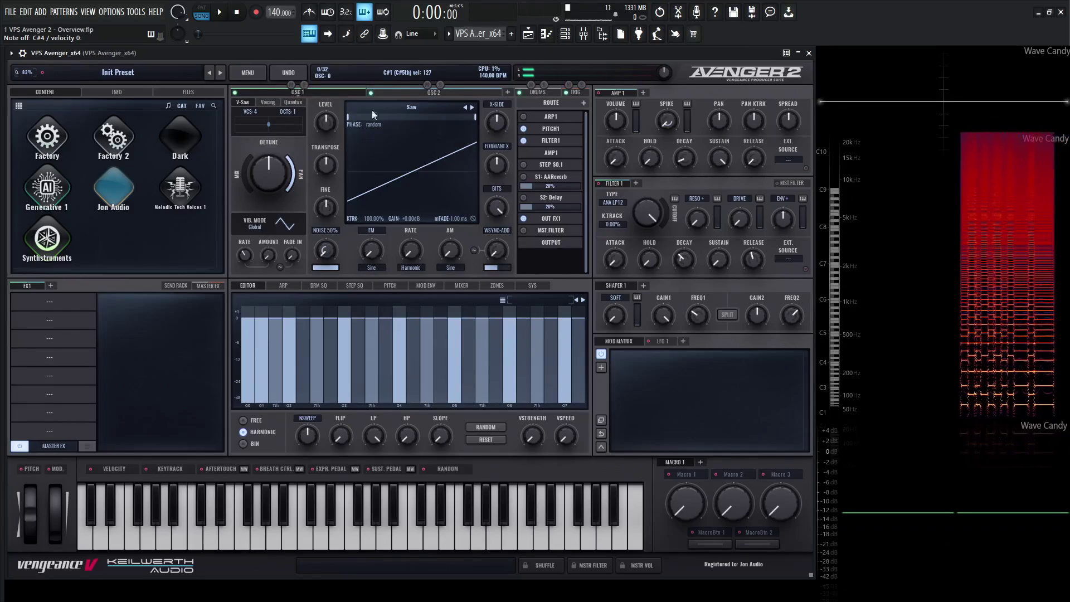
{"action": "double_click", "coordinate": [297, 93]}
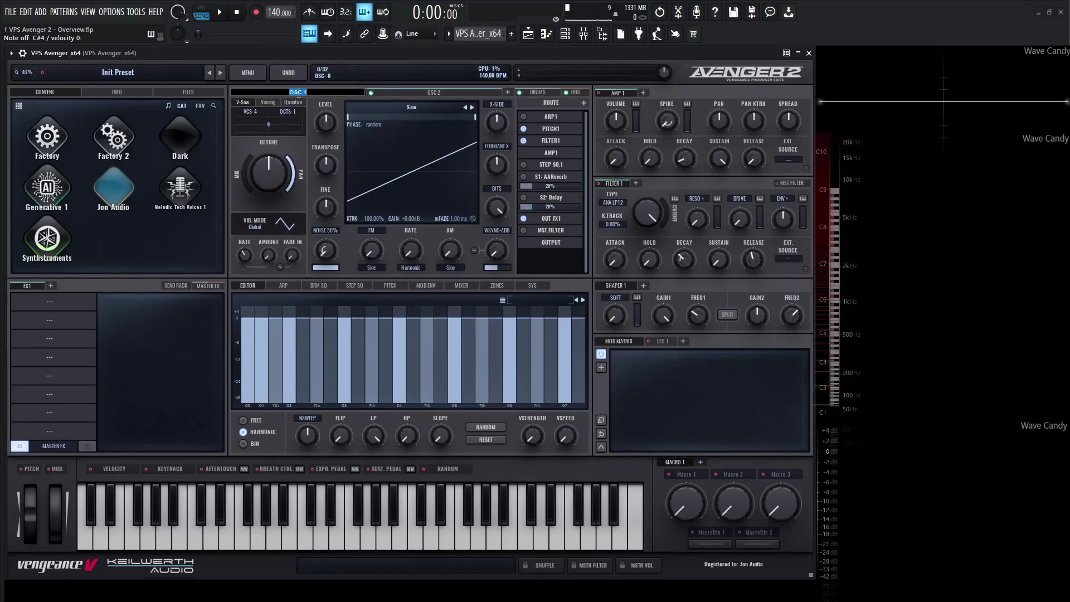
{"action": "left_click", "coordinate": [399, 98]}
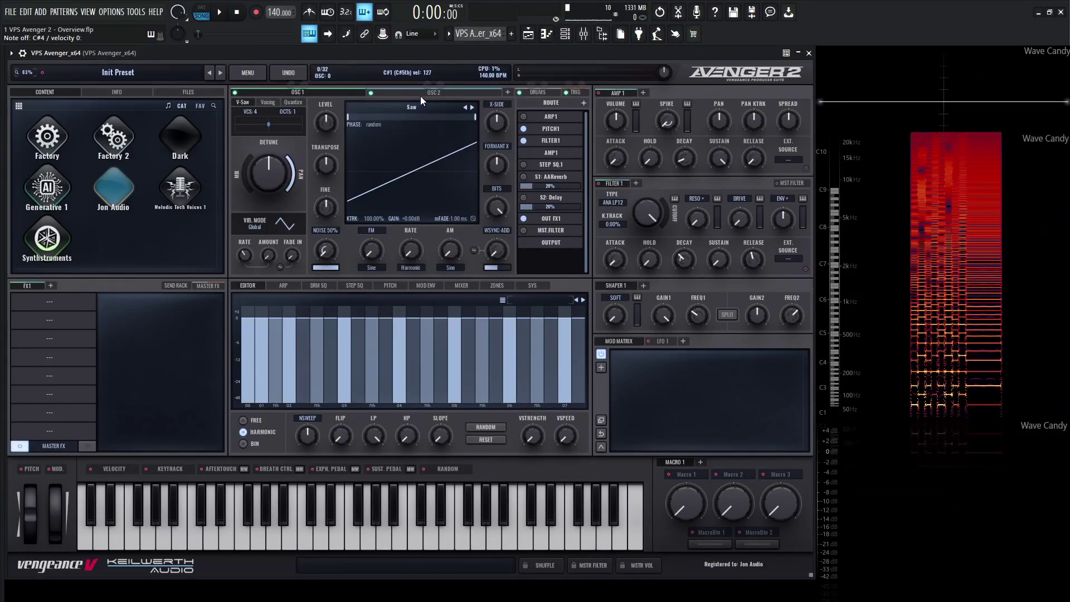
- Delete oscillator 2
{"action": "right_click", "coordinate": [423, 92]}
{"action": "left_click", "coordinate": [384, 136]}
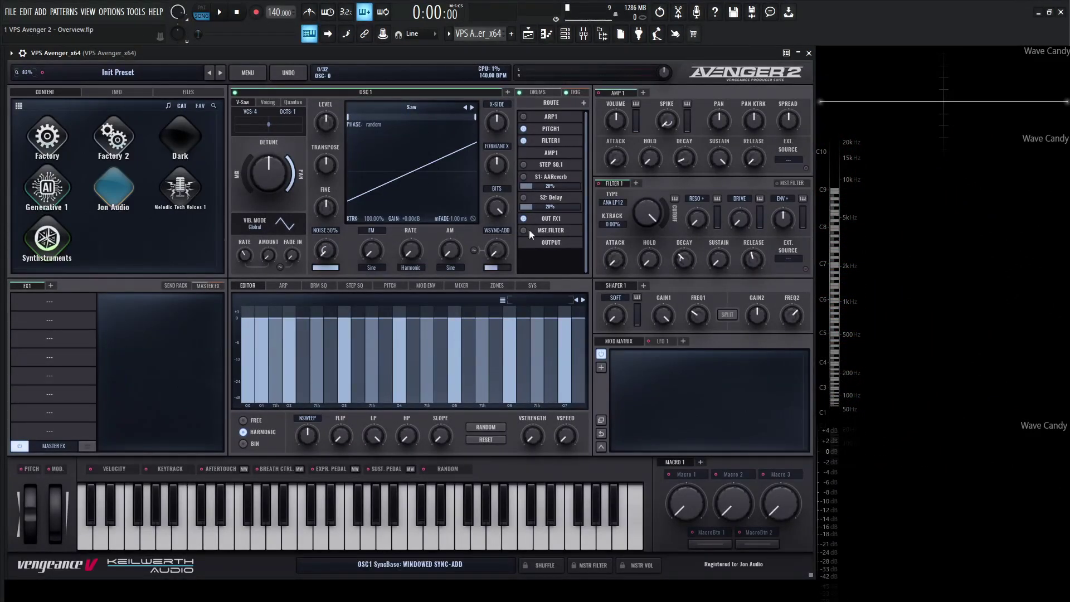
- Enable the arpeggiator ARP1 in oscillator 1's route and disable it again
{"action": "left_click", "coordinate": [524, 117]}
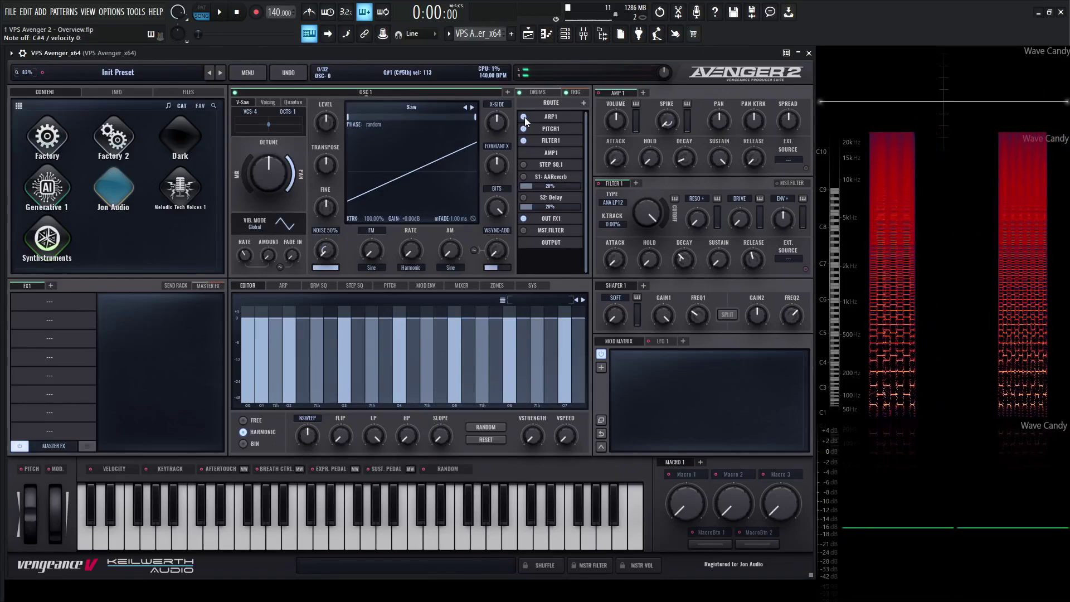
{"action": "left_click", "coordinate": [524, 115]}
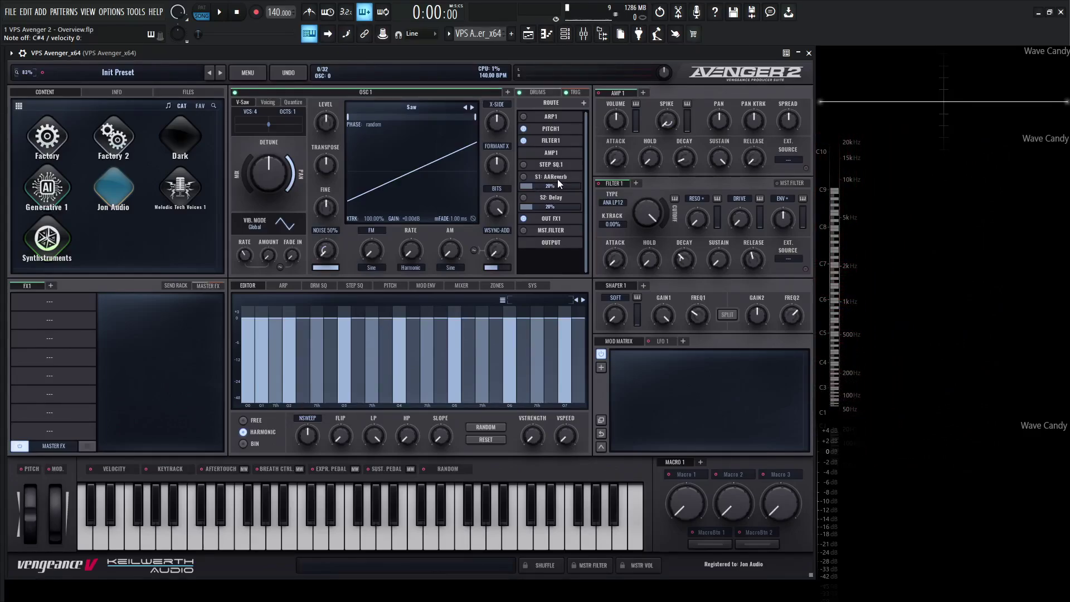
- Compare notes with and without the S1 AAReverb send by enabling it in the route and disabling it again
{"action": "key", "text": "s"}
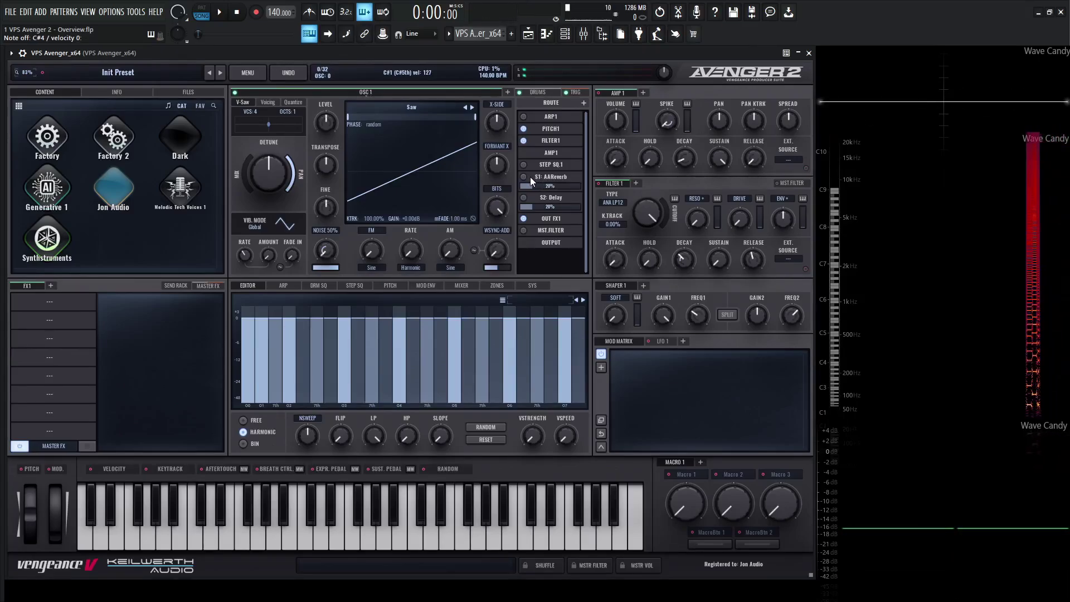
{"action": "left_click", "coordinate": [524, 176]}
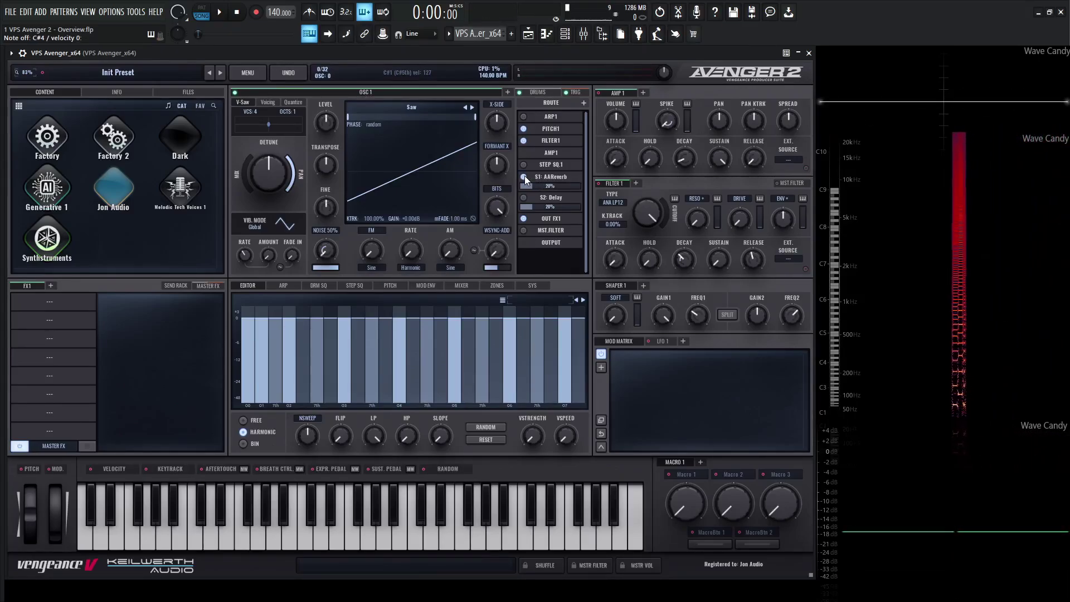
{"action": "key", "text": "9"}
{"action": "key", "text": "equal"}
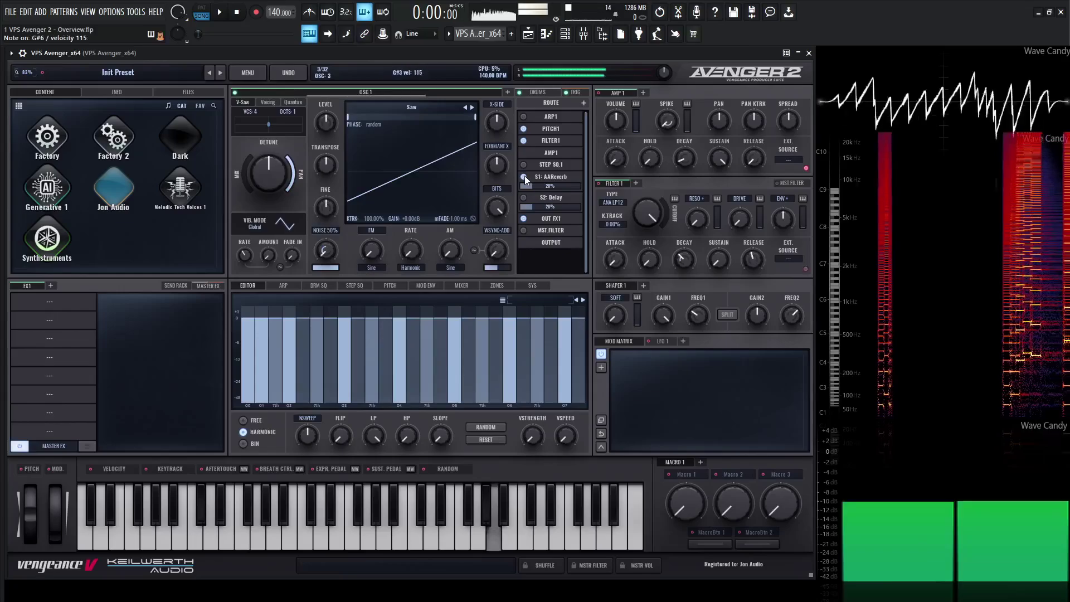
{"action": "key", "text": "s"}
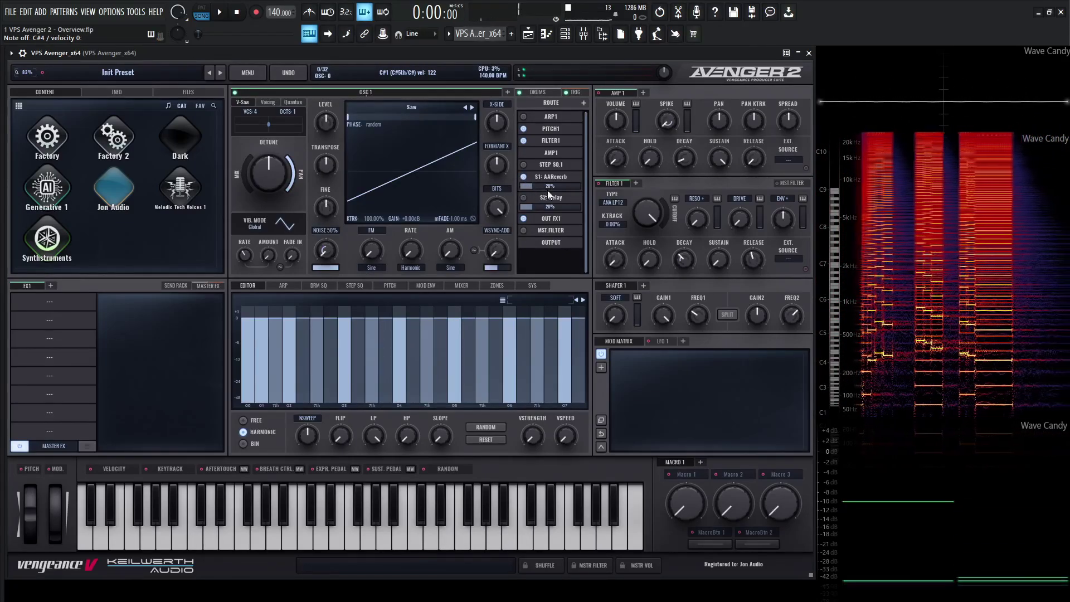
{"action": "left_click", "coordinate": [524, 177]}
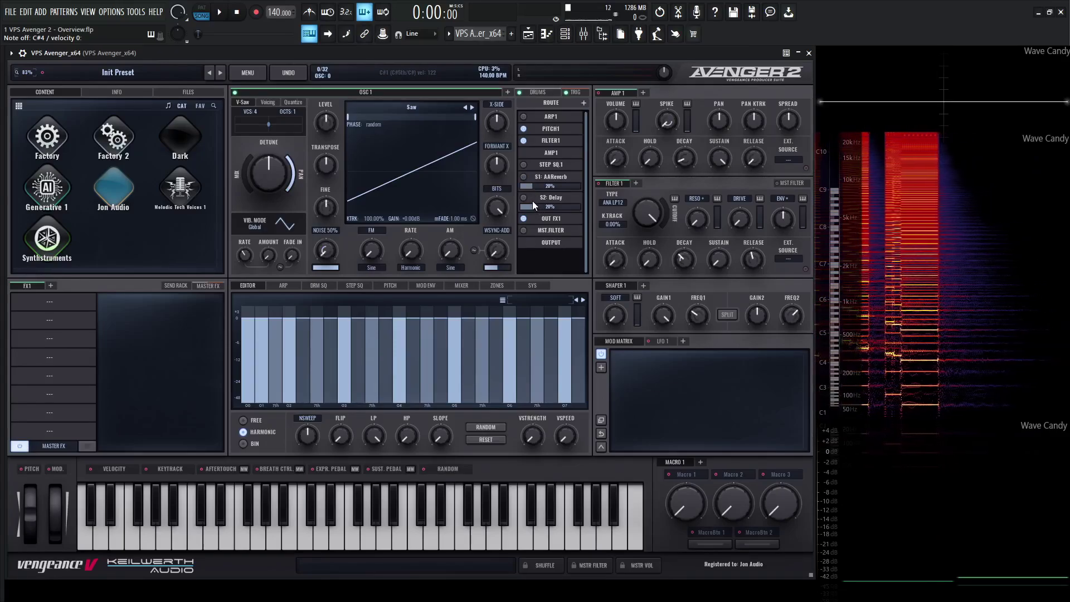
- Enable the S2 Delay send in the route, play notes through it, and disable it again
{"action": "left_click", "coordinate": [524, 198]}
{"action": "key", "text": "e"}
{"action": "key", "text": "h"}
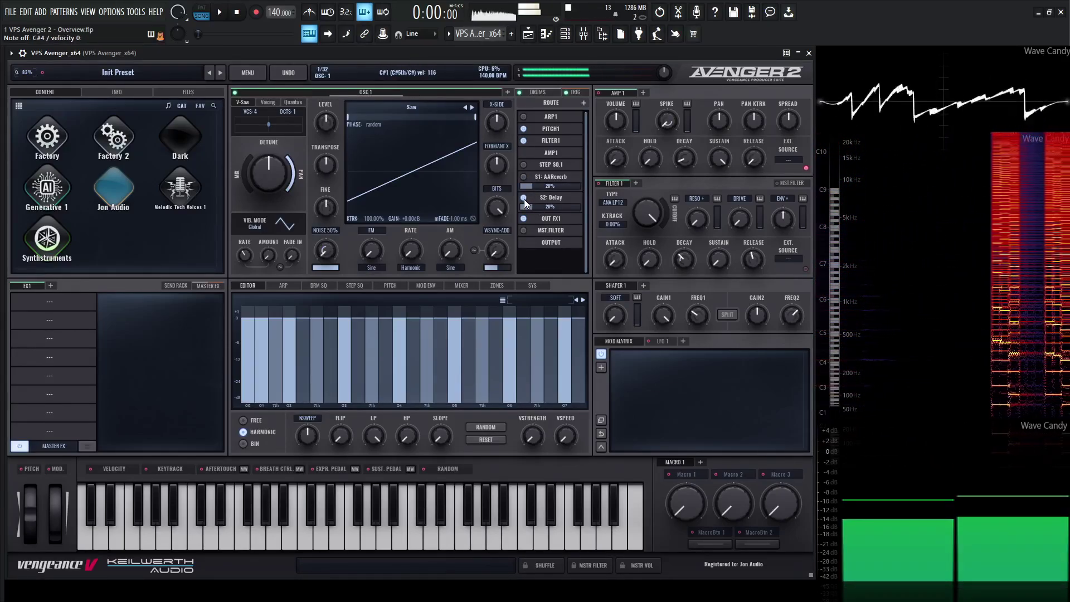
{"action": "left_click", "coordinate": [524, 198]}
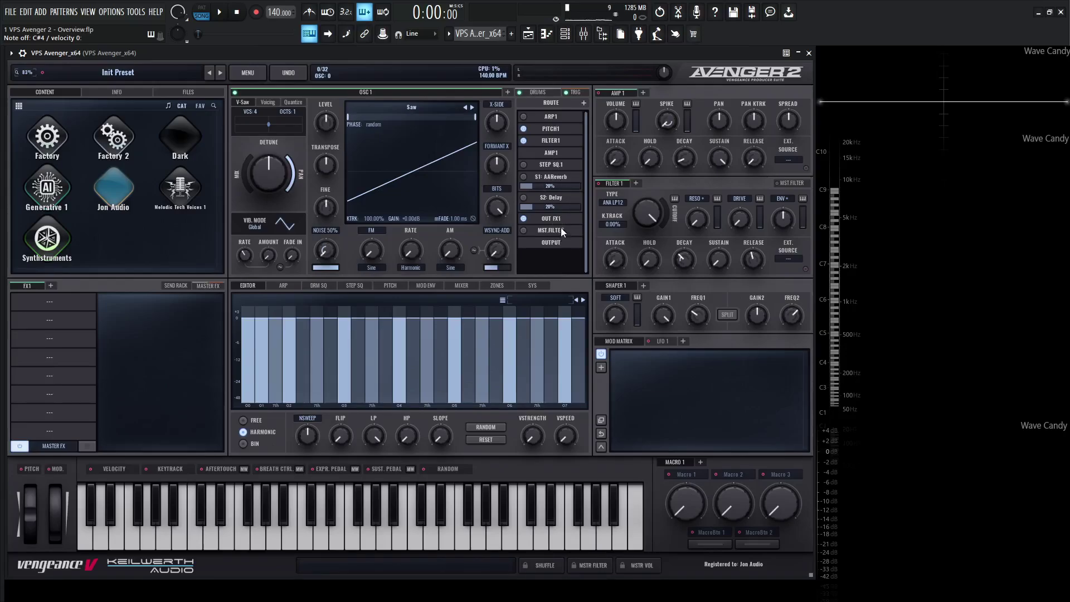
- Review the settings of the route's Delay, Pitch 1 and master filter modules, and return to the oscillator editor
{"action": "left_click", "coordinate": [550, 197]}
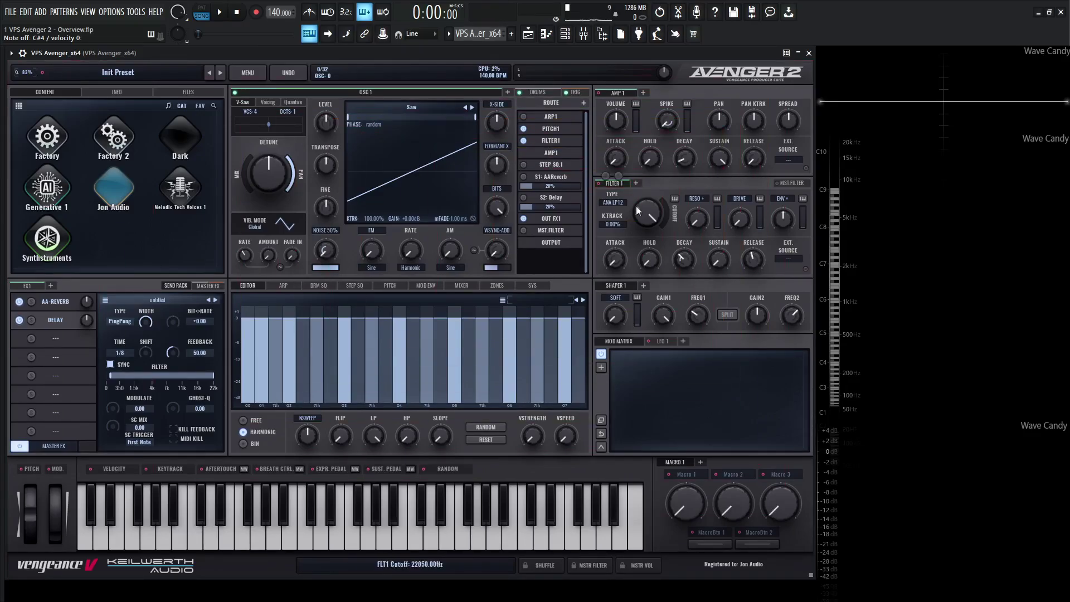
{"action": "left_click", "coordinate": [555, 130]}
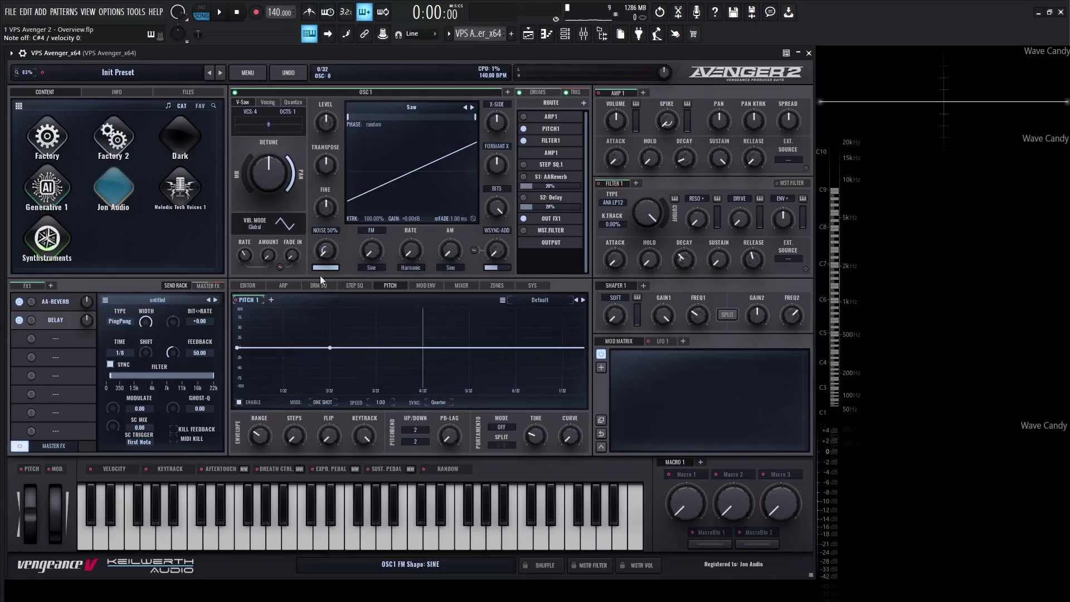
{"action": "left_click", "coordinate": [560, 229]}
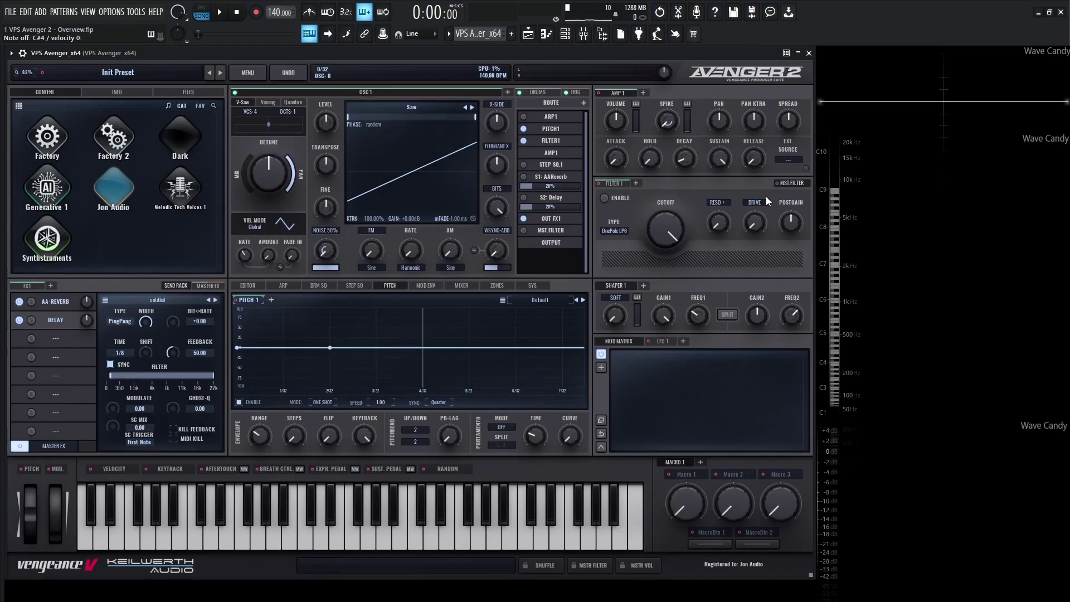
{"action": "left_click", "coordinate": [460, 197]}
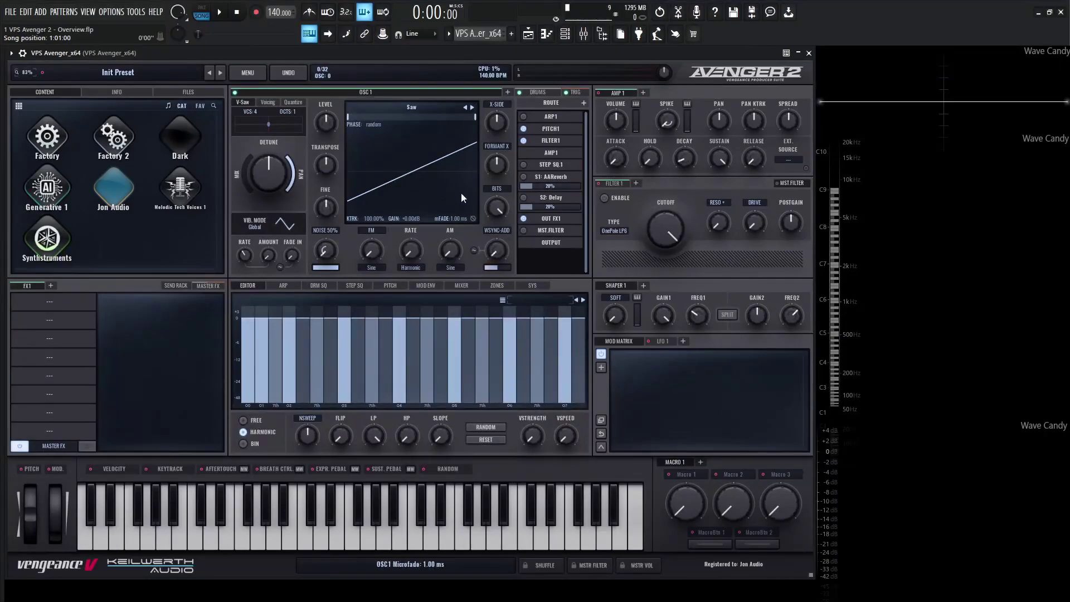
- Examine the Drums and Trig sections, briefly solo the drums, and return to oscillator 1
{"action": "left_click", "coordinate": [536, 94]}
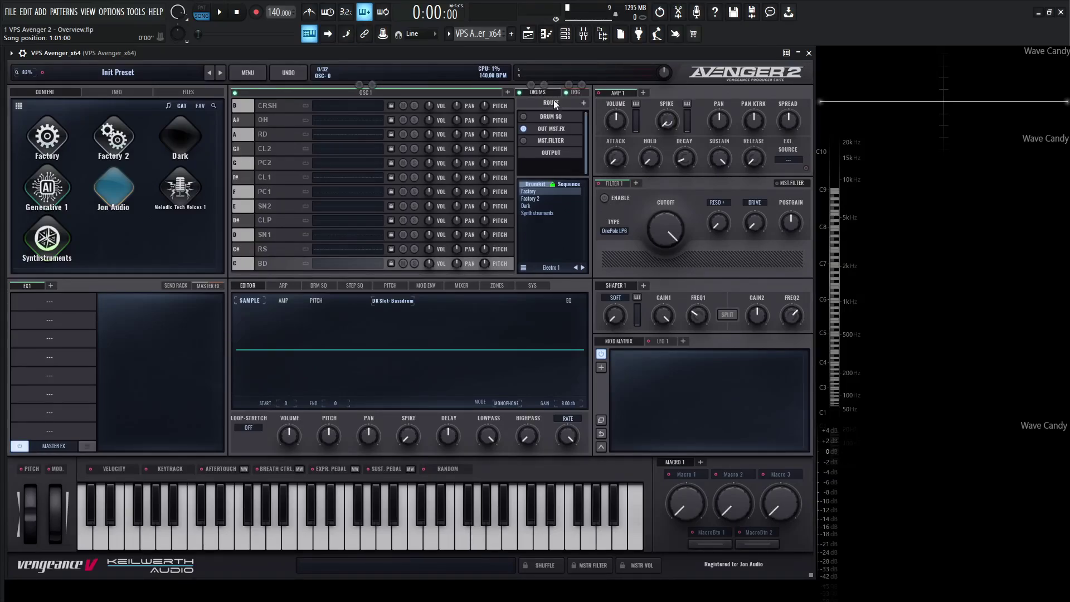
{"action": "left_click", "coordinate": [575, 93]}
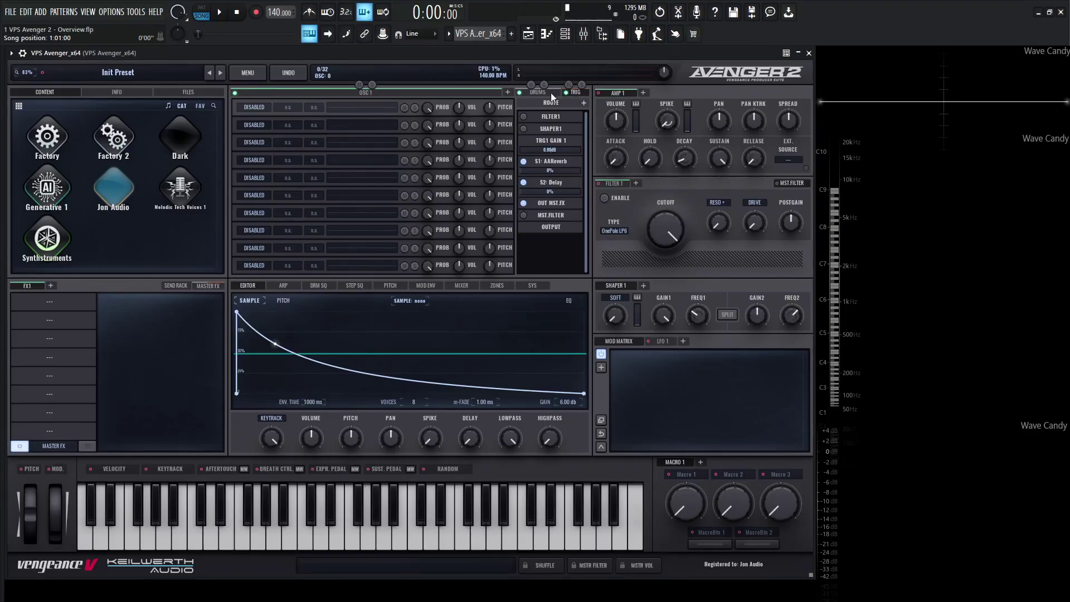
{"action": "left_click", "coordinate": [551, 92]}
{"action": "left_click", "coordinate": [576, 94]}
{"action": "left_click", "coordinate": [540, 93]}
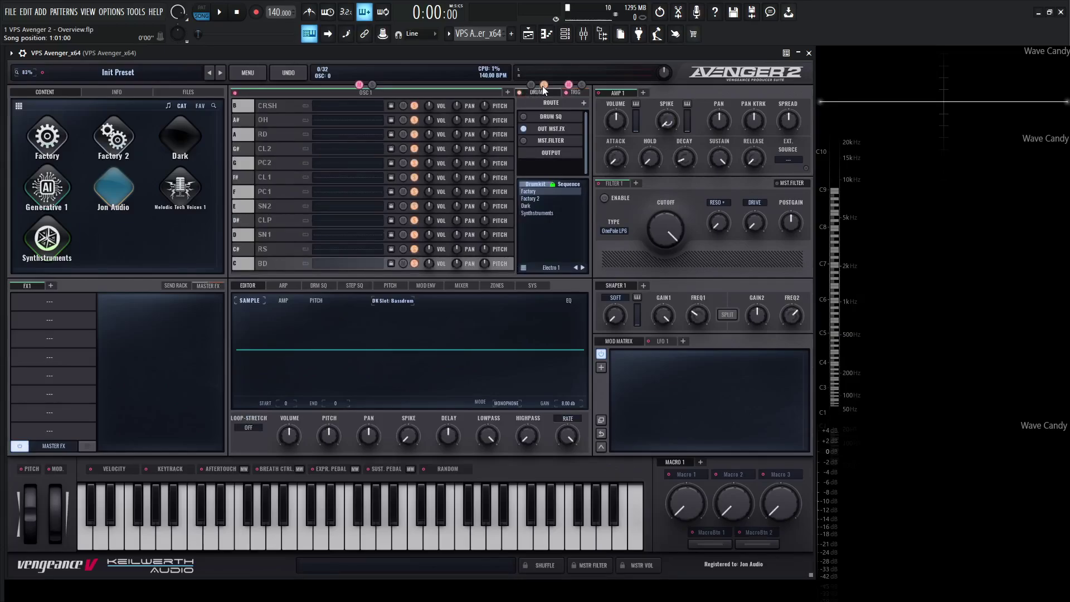
{"action": "mouse_move", "coordinate": [364, 107]}
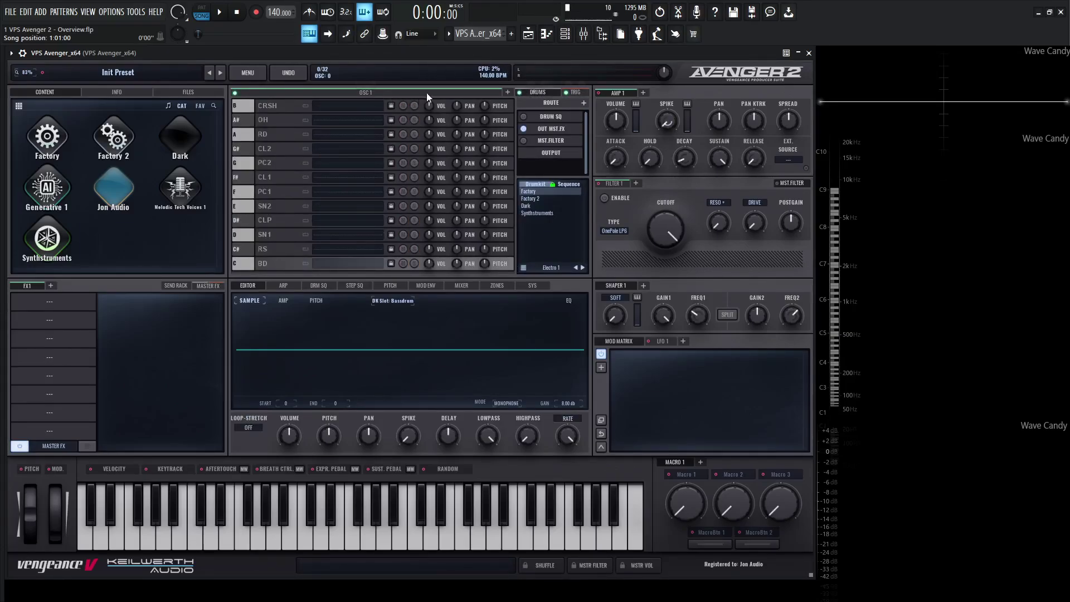
{"action": "left_click", "coordinate": [424, 93]}
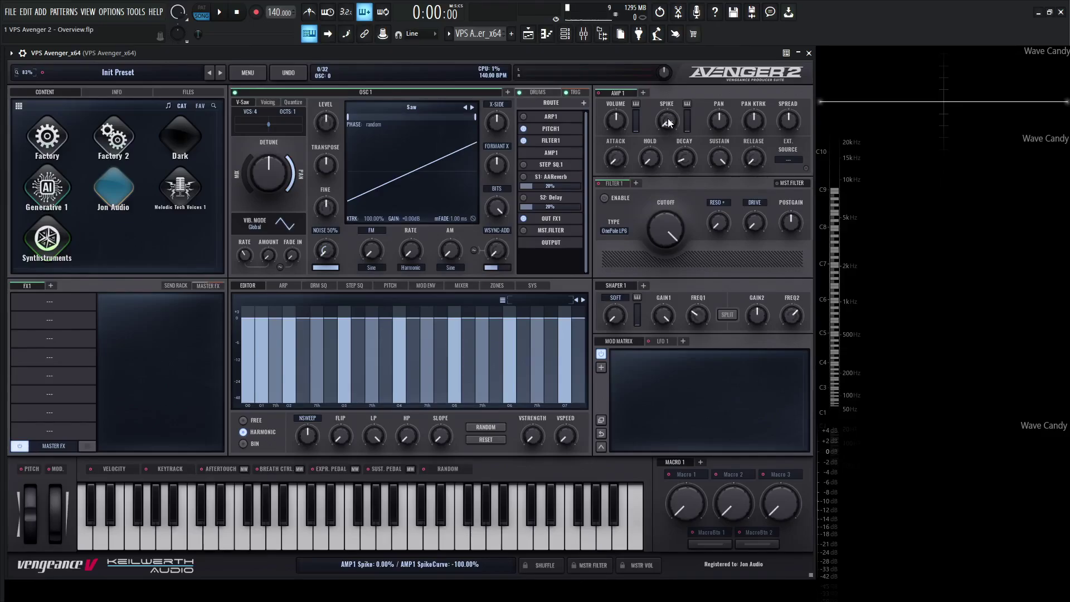
- Raise the Spike amount of Amp 1 to 77.11%
{"action": "left_click_drag", "start_coordinate": [668, 120], "coordinate": [671, 45]}
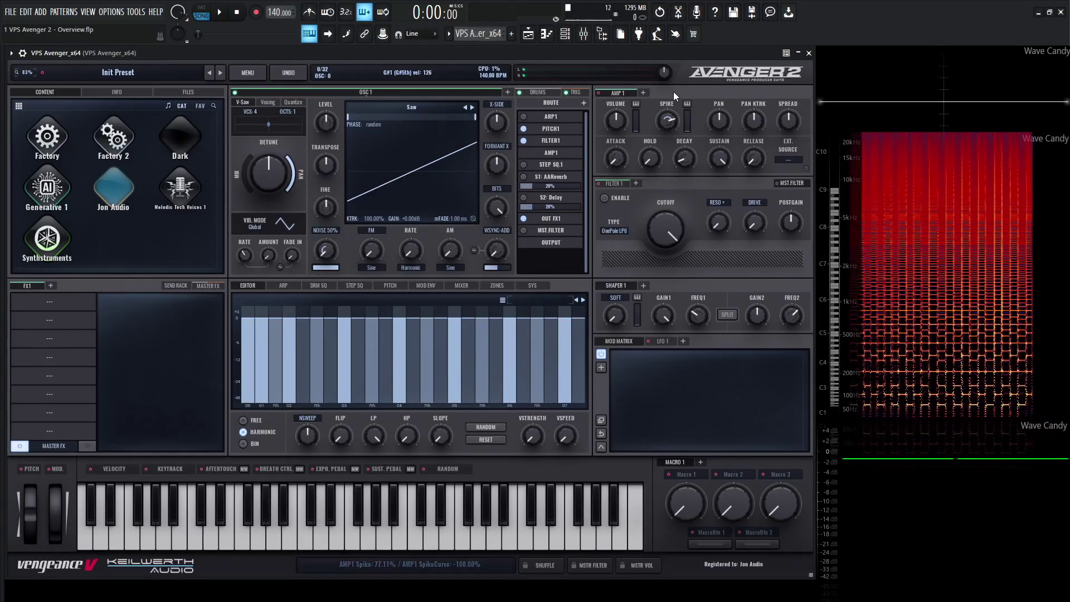
- Return Amp 1's Spike to zero, and try a higher pan keytrack before resetting it
{"action": "left_click_drag", "start_coordinate": [671, 120], "coordinate": [660, 265]}
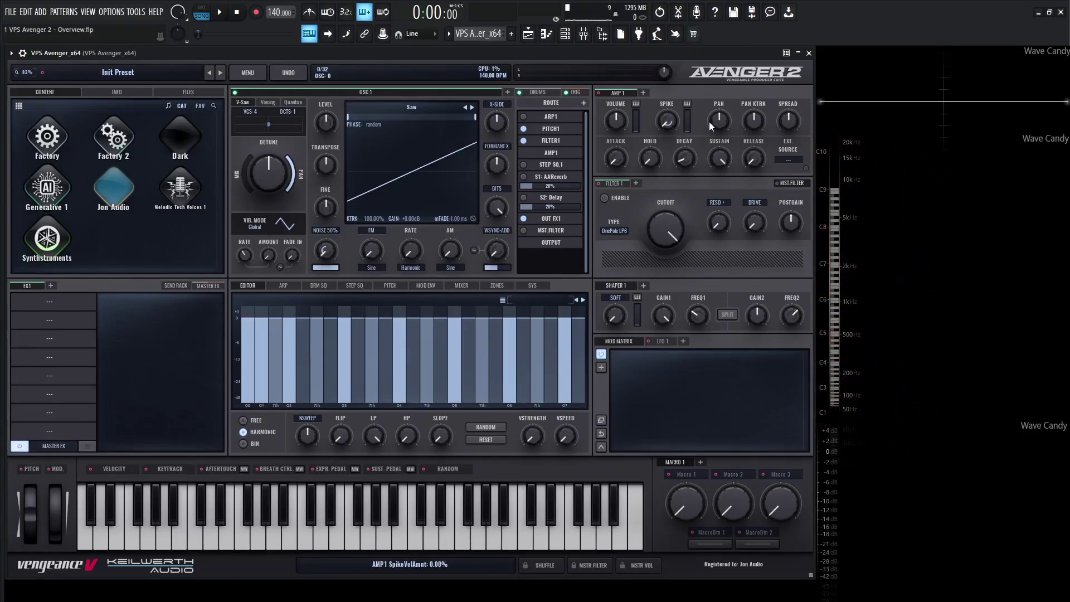
{"action": "mouse_move", "coordinate": [718, 121]}
{"action": "left_mouse_down"}
{"action": "mouse_move", "coordinate": [728, 159]}
{"action": "mouse_move", "coordinate": [724, 122]}
{"action": "left_mouse_up"}
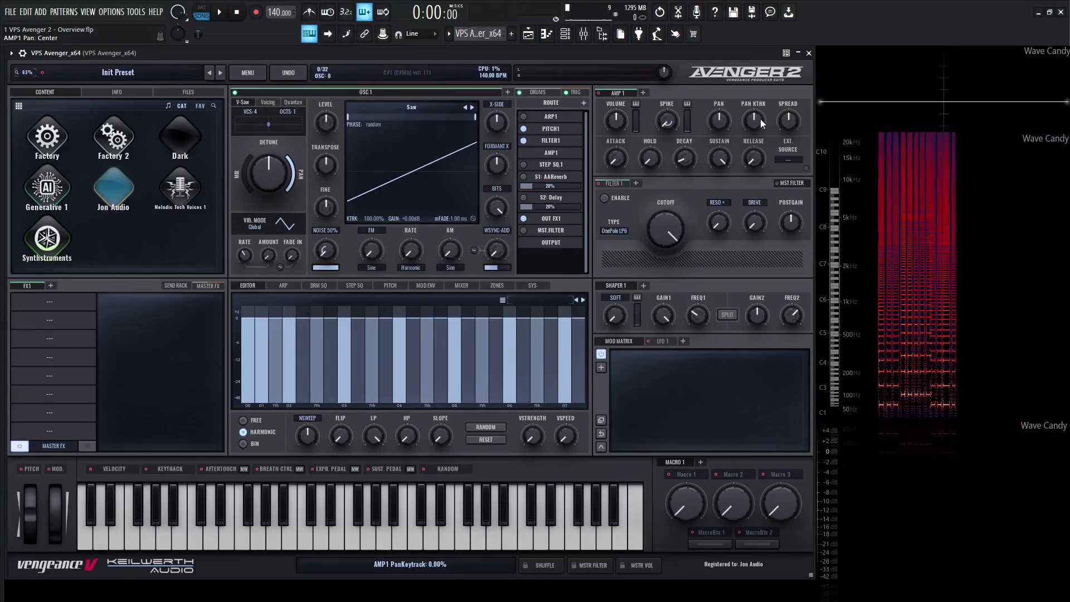
{"action": "left_click_drag", "start_coordinate": [757, 121], "coordinate": [757, 90]}
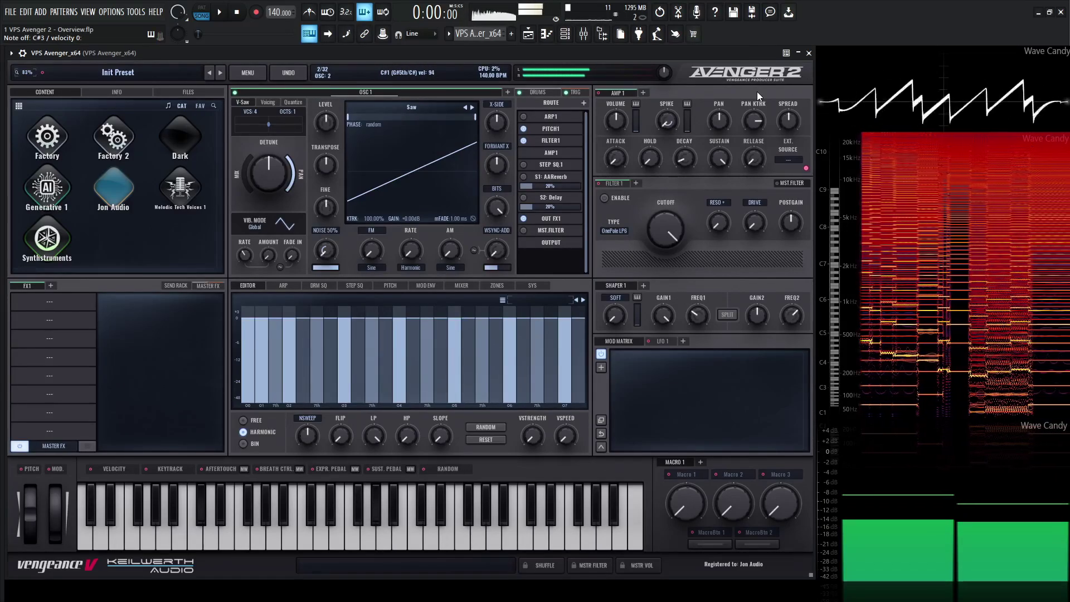
{"action": "double_click", "coordinate": [754, 122]}
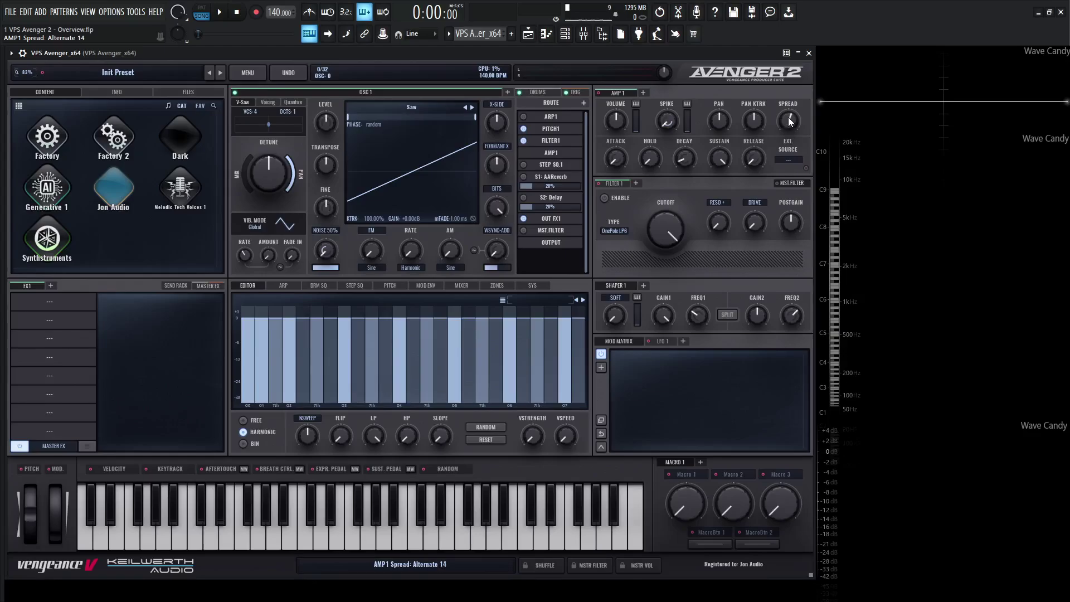
- Try different Amp 1 Spread settings, including Alternate 25, while playing notes, and reset Spread to None
{"action": "left_click_drag", "start_coordinate": [787, 127], "coordinate": [792, 123]}
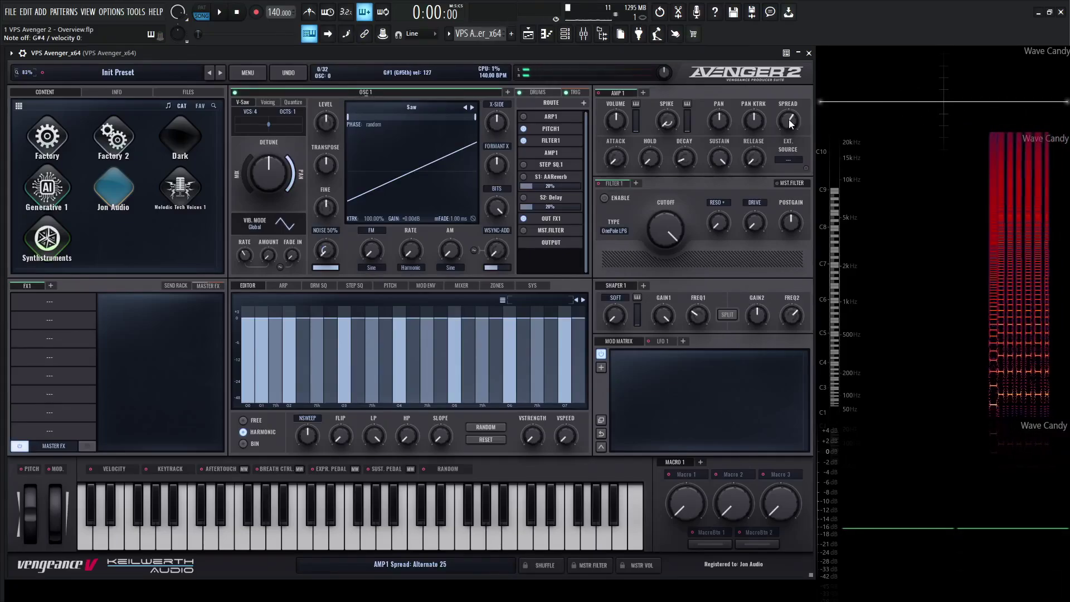
{"action": "left_click_drag", "start_coordinate": [791, 124], "coordinate": [788, 81]}
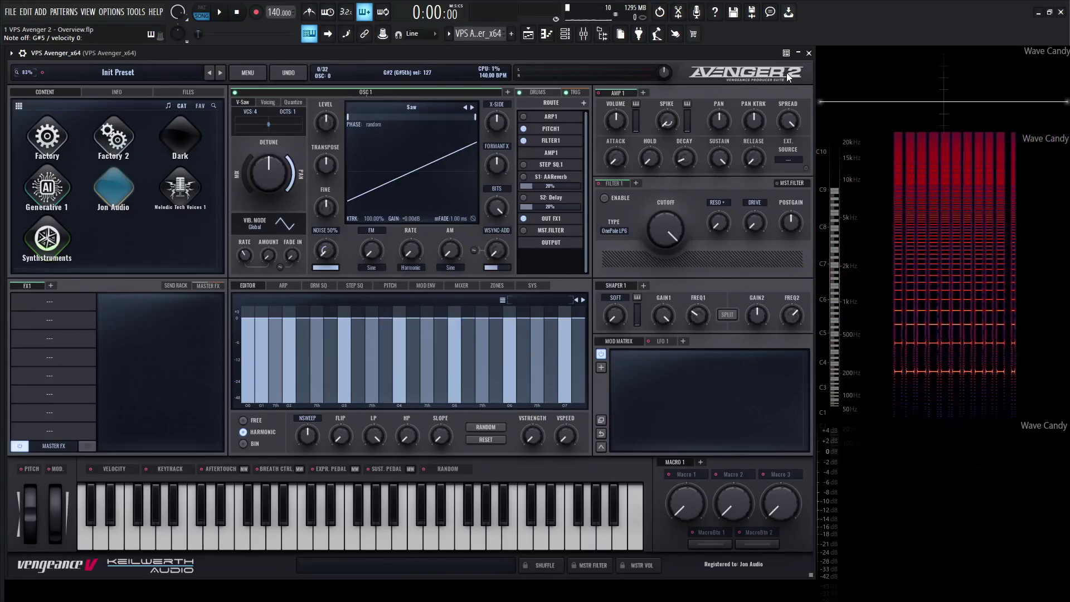
{"action": "left_click_drag", "start_coordinate": [784, 117], "coordinate": [791, 155]}
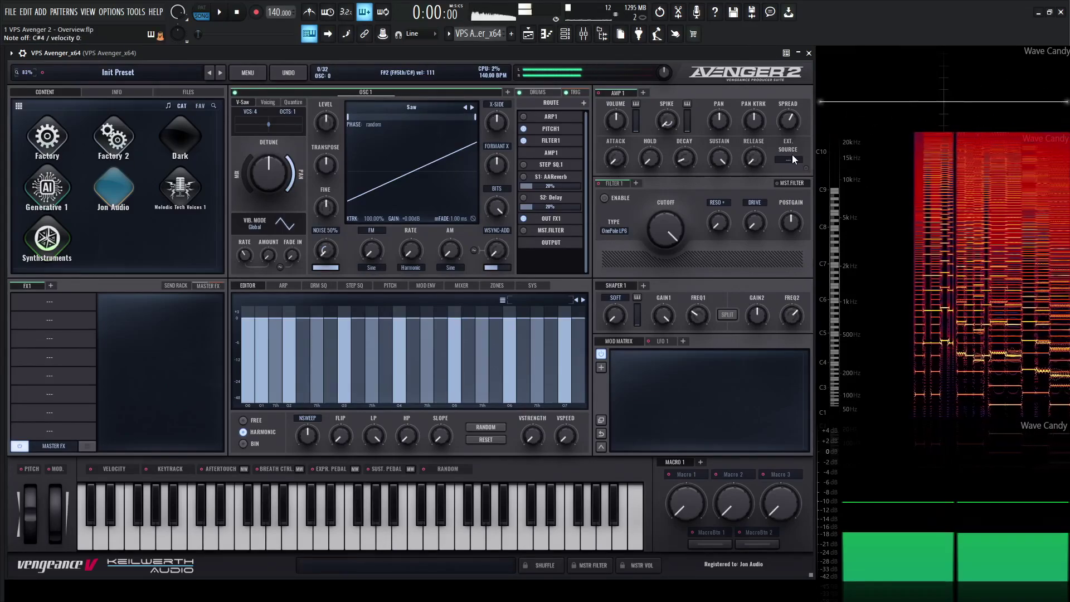
{"action": "left_click_drag", "start_coordinate": [788, 118], "coordinate": [785, 156]}
{"action": "key", "text": "h"}
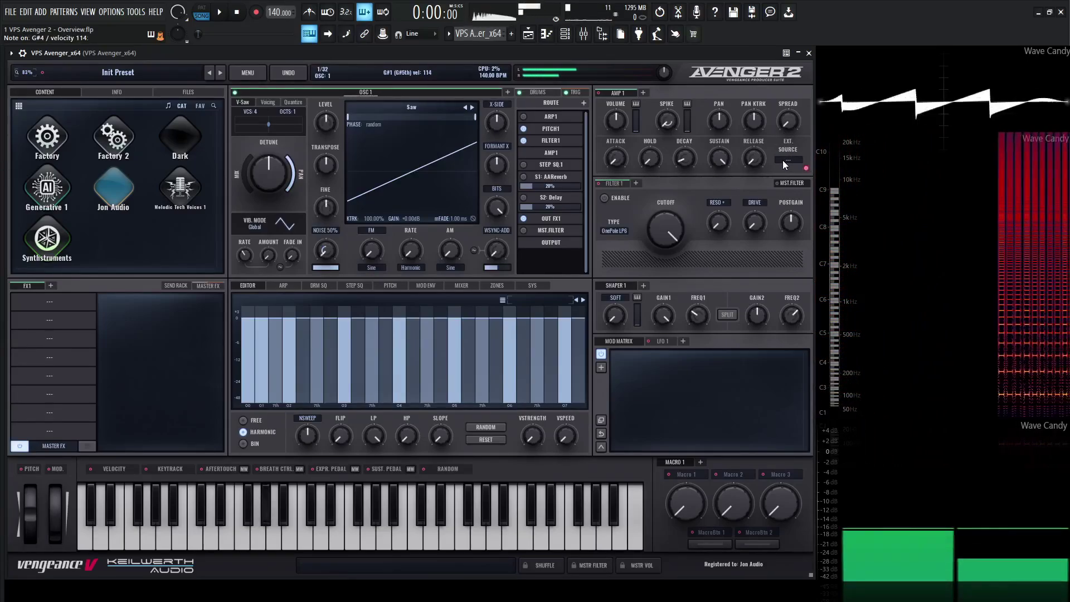
{"action": "key", "text": "h"}
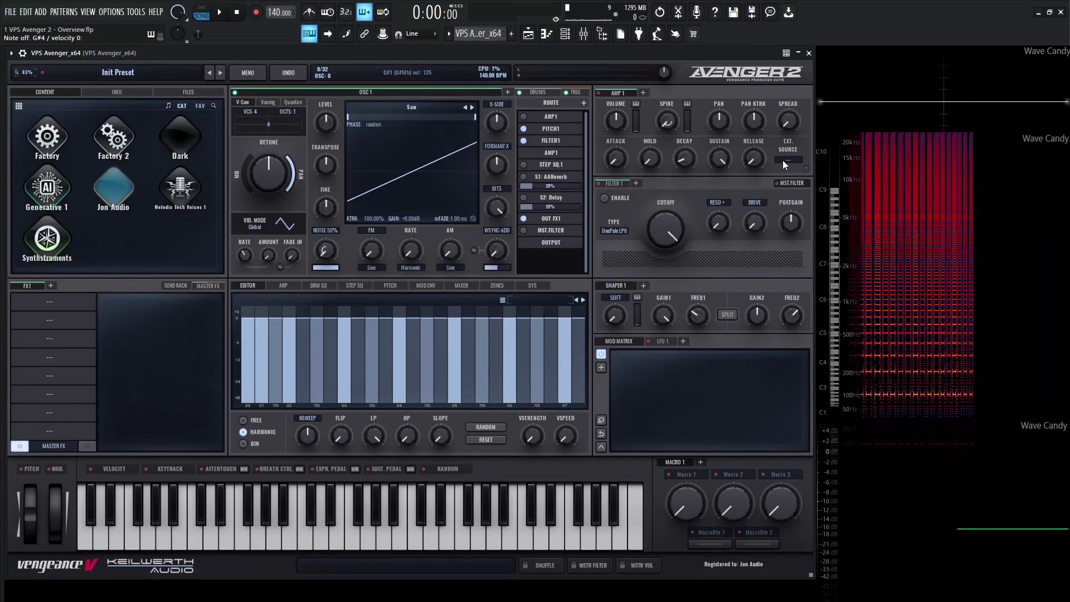
{"action": "left_click_drag", "start_coordinate": [787, 127], "coordinate": [787, 121]}
{"action": "double_click", "coordinate": [788, 121]}
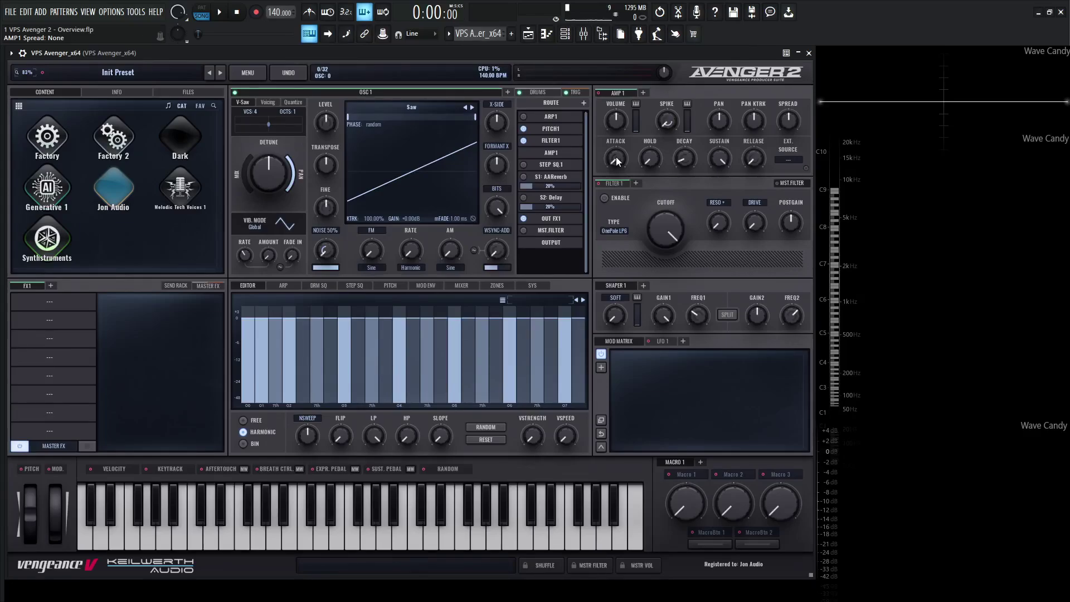
- Try Amp 1 attack times of 1132.42 ms and 275.98 ms with different attack curves, and reset the attack
{"action": "mouse_move", "coordinate": [617, 159]}
{"action": "left_mouse_down"}
{"action": "mouse_move", "coordinate": [617, 124]}
{"action": "mouse_move", "coordinate": [620, 151]}
{"action": "left_mouse_up"}
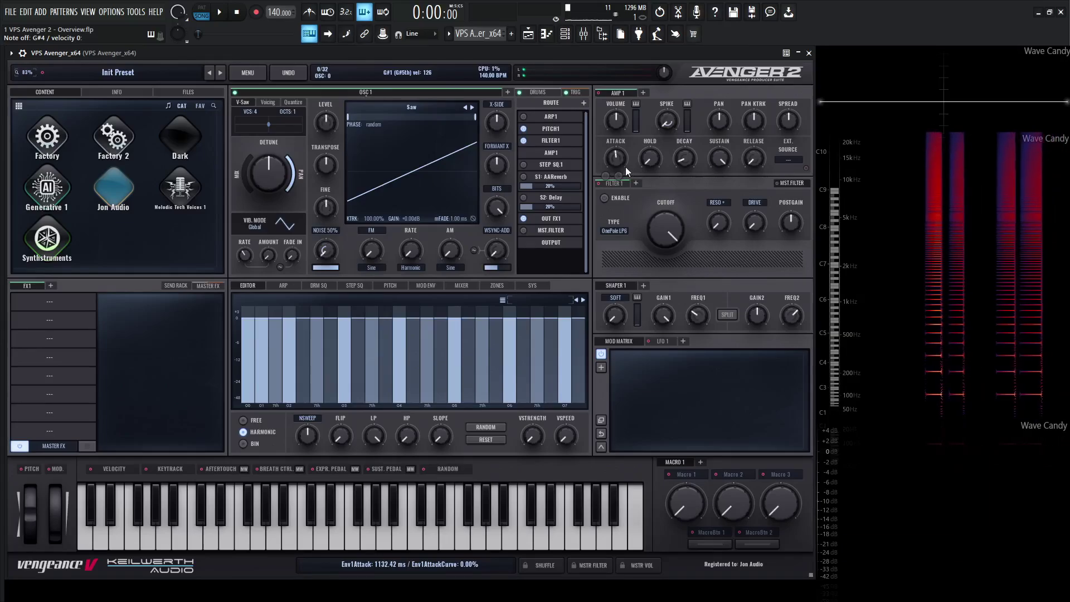
{"action": "mouse_move", "coordinate": [620, 159]}
{"action": "left_mouse_down"}
{"action": "mouse_move", "coordinate": [619, 145]}
{"action": "mouse_move", "coordinate": [627, 193]}
{"action": "mouse_move", "coordinate": [618, 161]}
{"action": "left_mouse_up"}
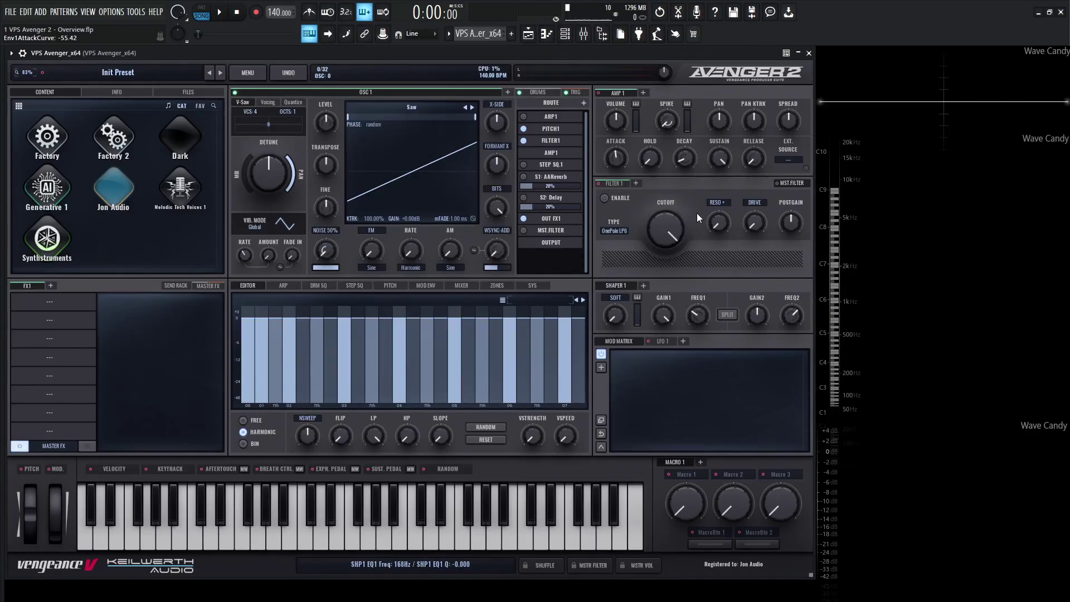
{"action": "left_click_drag", "start_coordinate": [617, 159], "coordinate": [614, 136]}
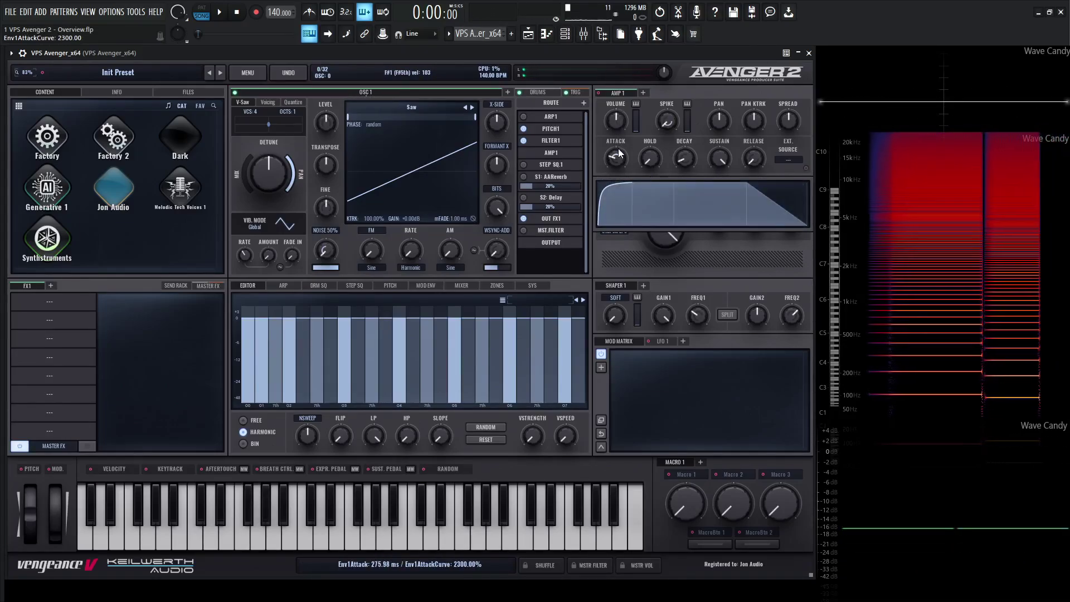
{"action": "left_click_drag", "start_coordinate": [617, 156], "coordinate": [633, 185]}
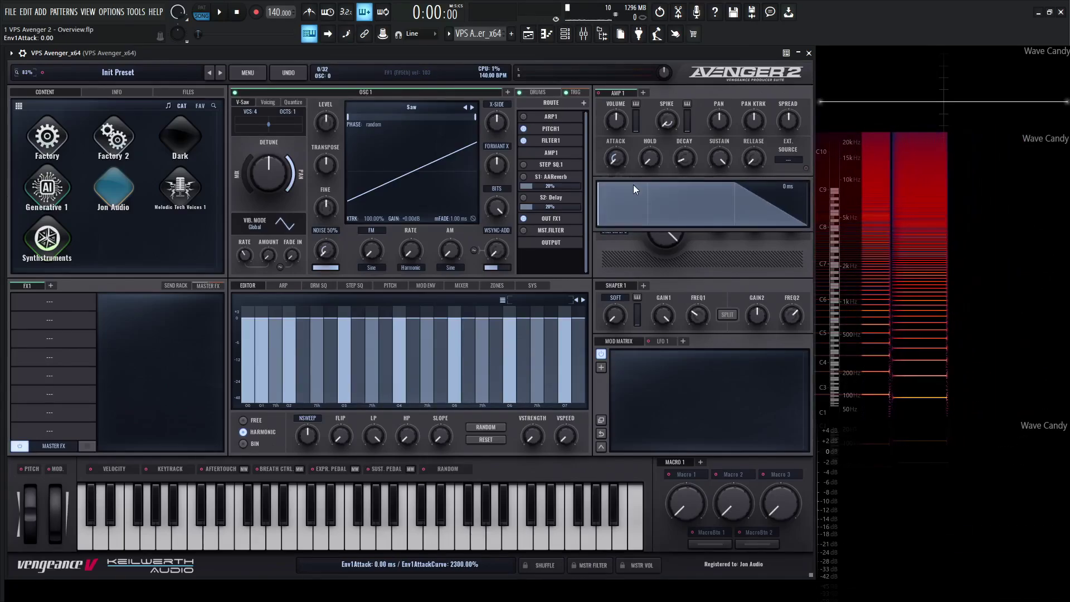
{"action": "double_click", "coordinate": [620, 158]}
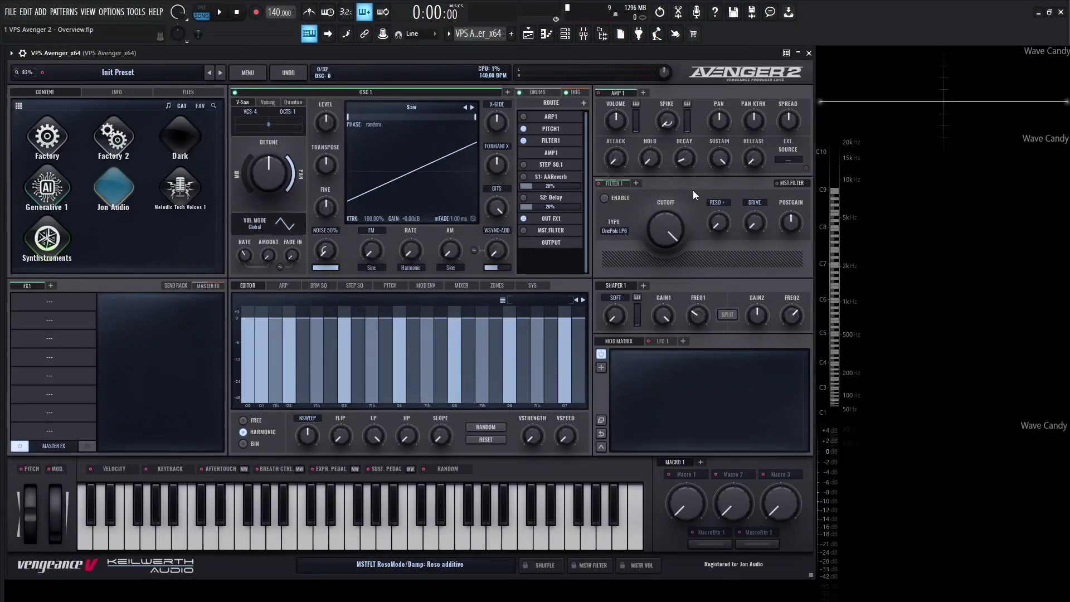
- Open Filter 1 and examine the filter types available in its low-pass category
{"action": "left_click", "coordinate": [617, 183]}
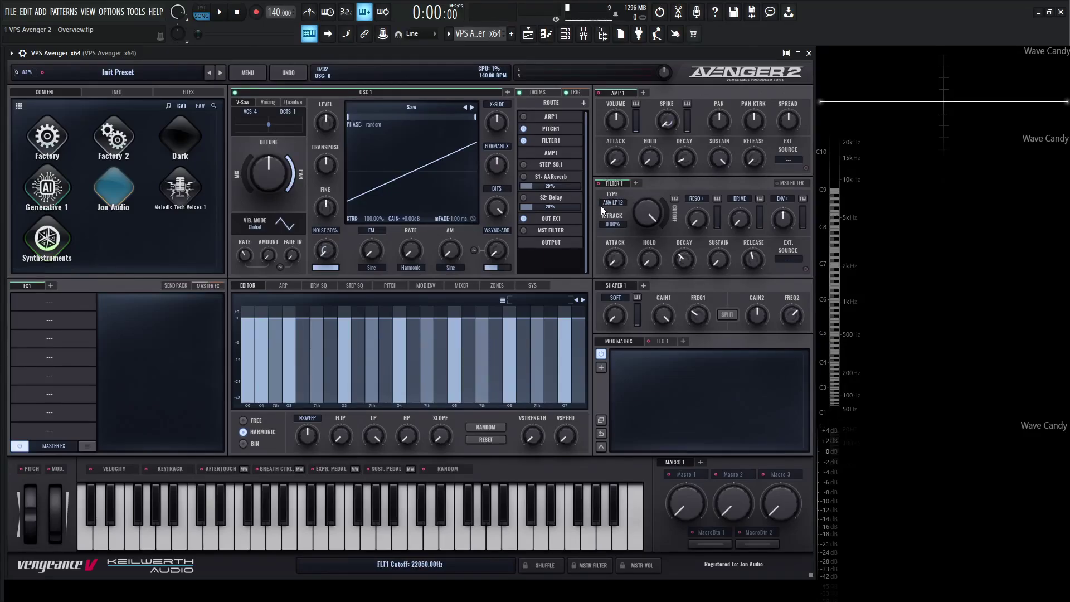
{"action": "left_click", "coordinate": [606, 204]}
{"action": "mouse_move", "coordinate": [617, 223]}
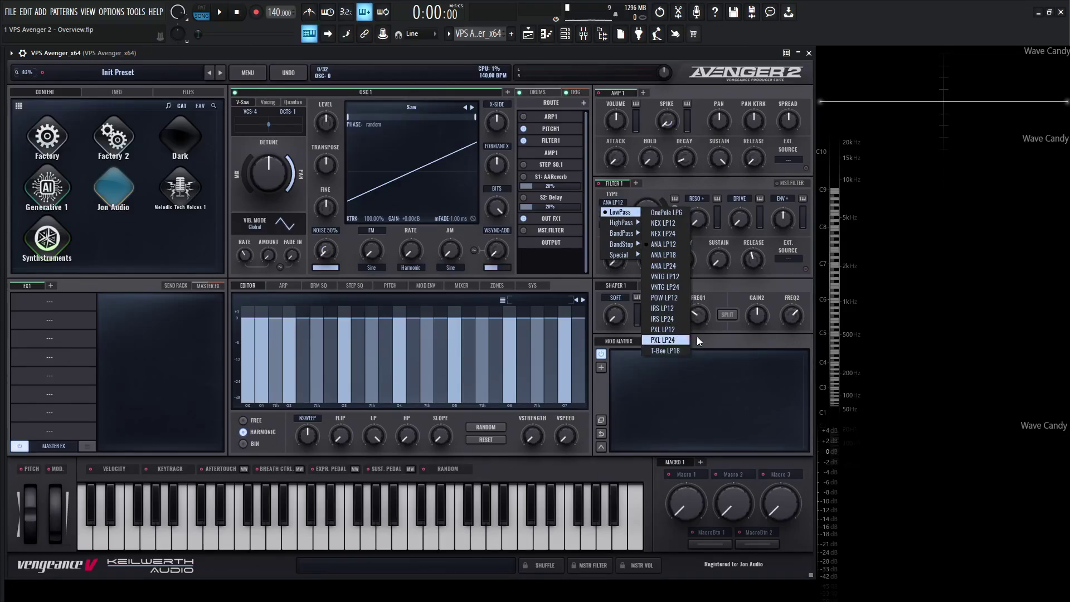
{"action": "left_click", "coordinate": [734, 276]}
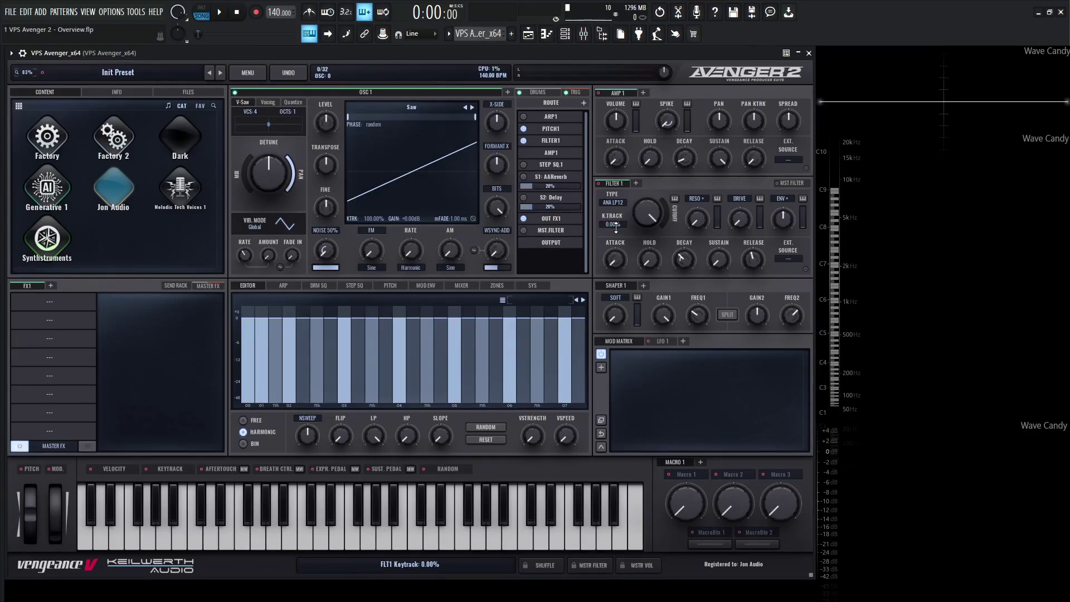
- Try Filter 1 with a lower cutoff, a higher resonance and a positive cutoff envelope amount
{"action": "left_click_drag", "start_coordinate": [651, 215], "coordinate": [677, 226]}
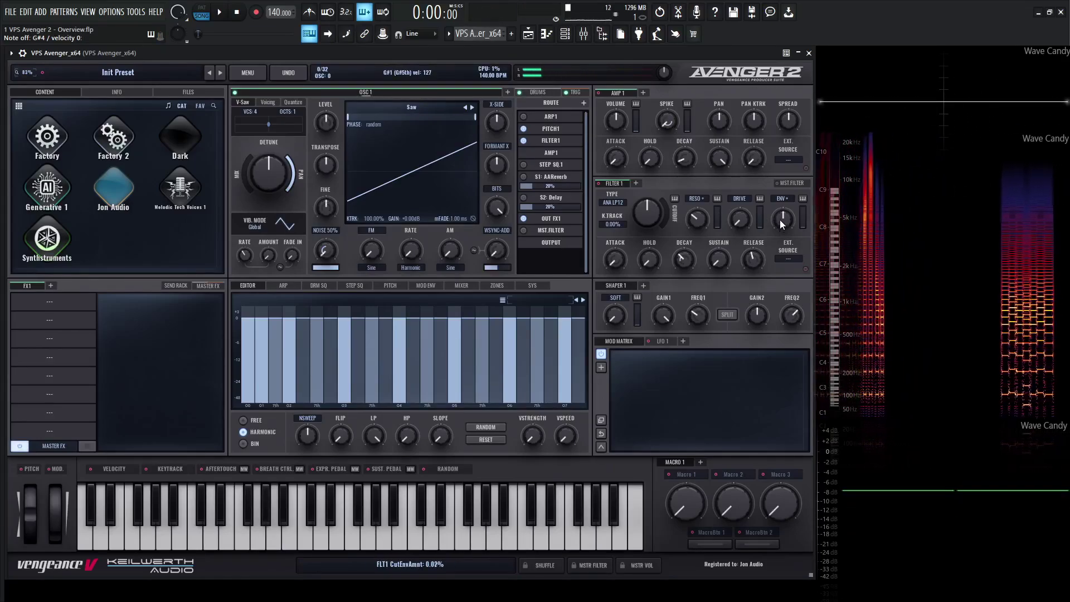
{"action": "left_click_drag", "start_coordinate": [781, 219], "coordinate": [778, 199]}
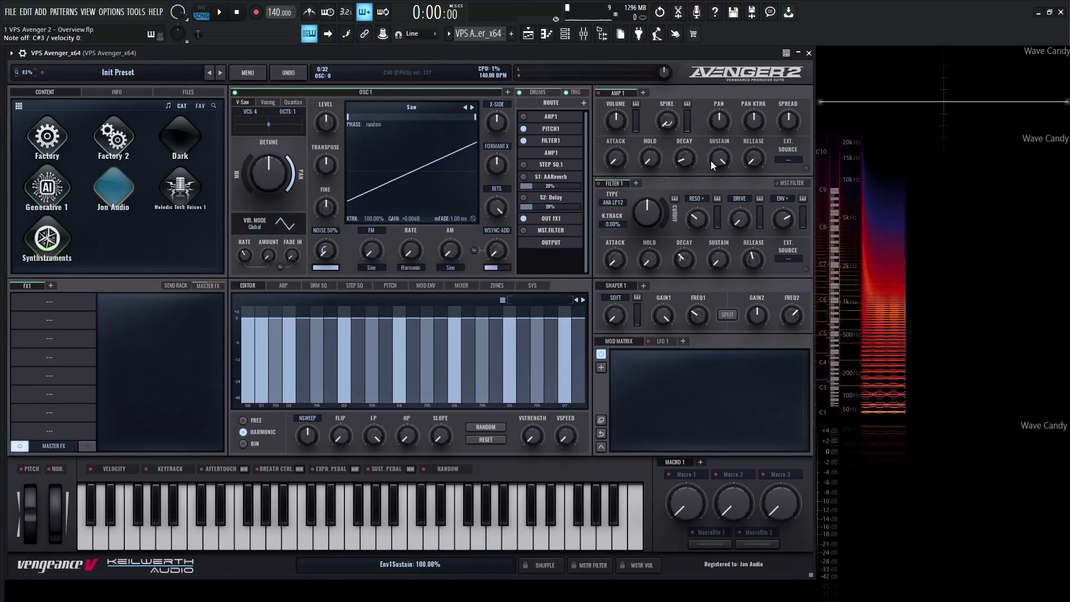
{"action": "left_click_drag", "start_coordinate": [616, 261], "coordinate": [823, 298]}
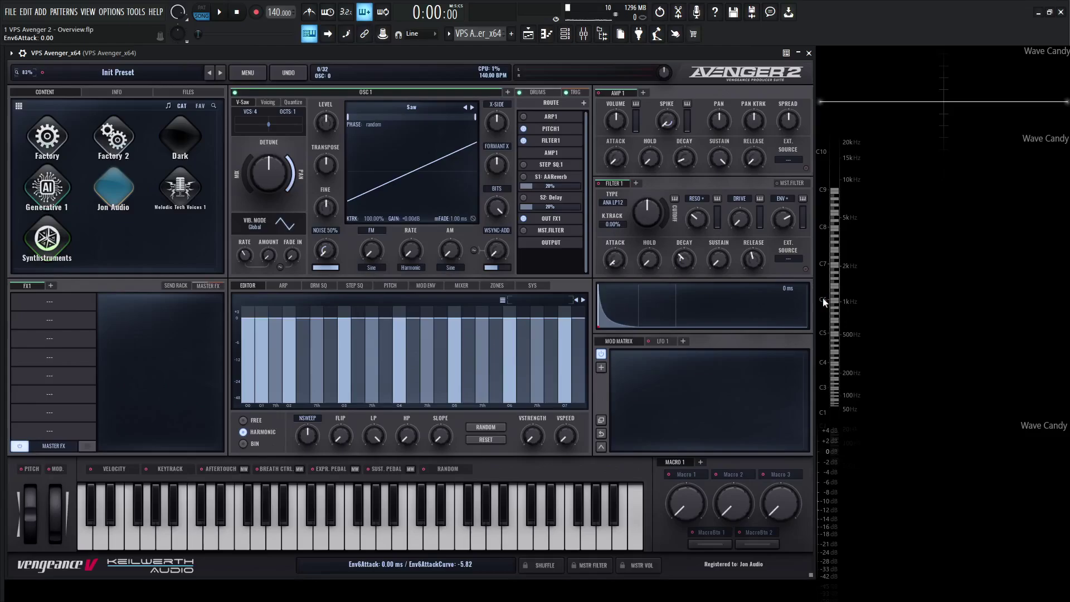
- Add Filters 2 to 5 beside Filter 1 and view the master filter
{"action": "left_click", "coordinate": [637, 183]}
{"action": "left_click", "coordinate": [672, 183]}
{"action": "left_click", "coordinate": [707, 183]}
{"action": "left_click", "coordinate": [744, 183]}
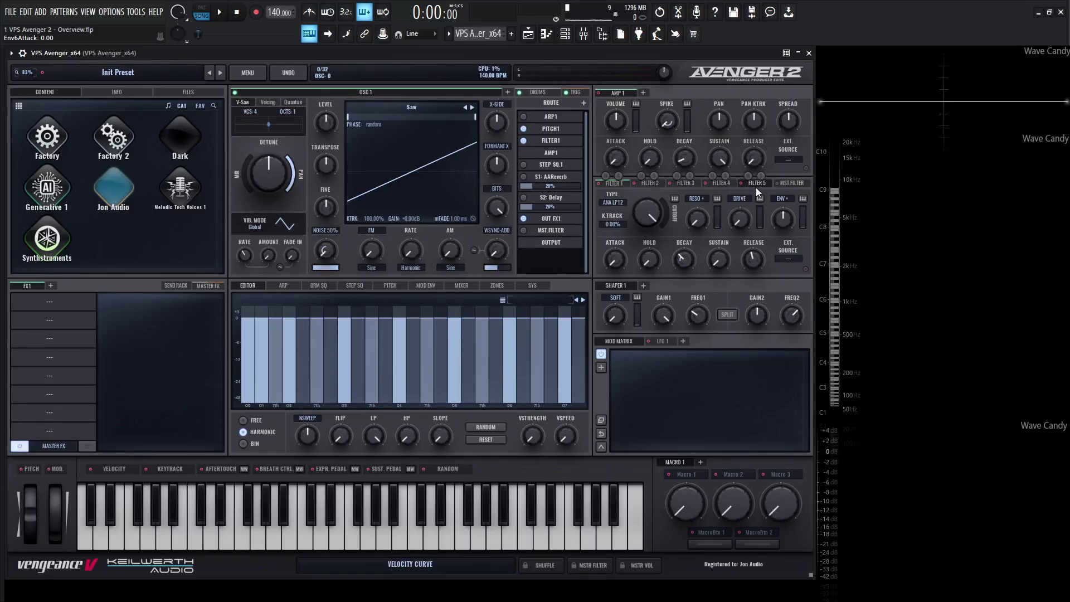
{"action": "left_click", "coordinate": [789, 184]}
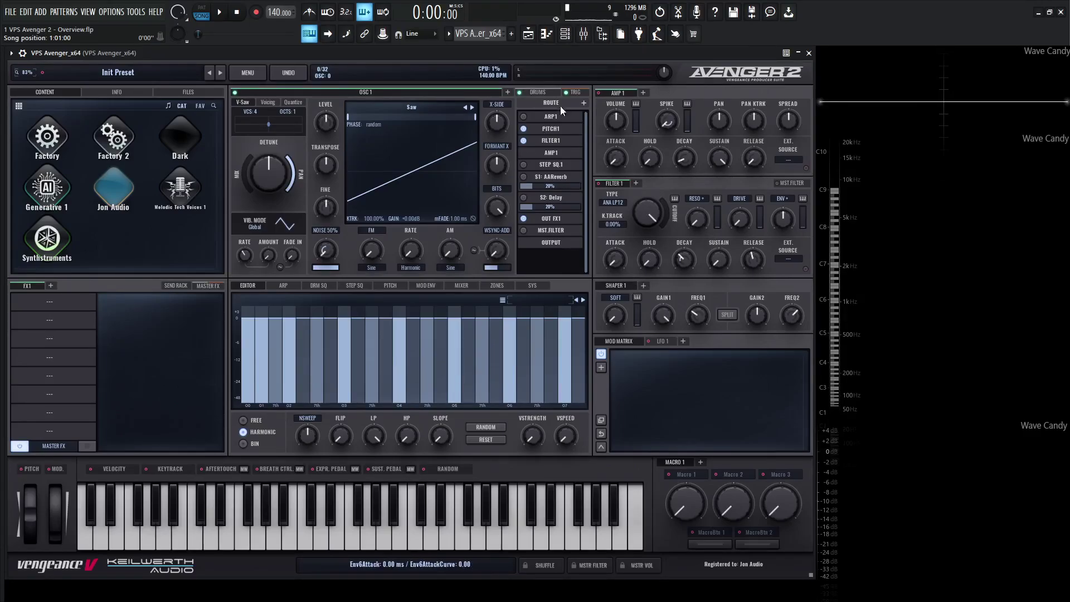
- Insert Shaper 1 into the route after Filter 1 and review its distortion types
{"action": "left_click", "coordinate": [583, 103]}
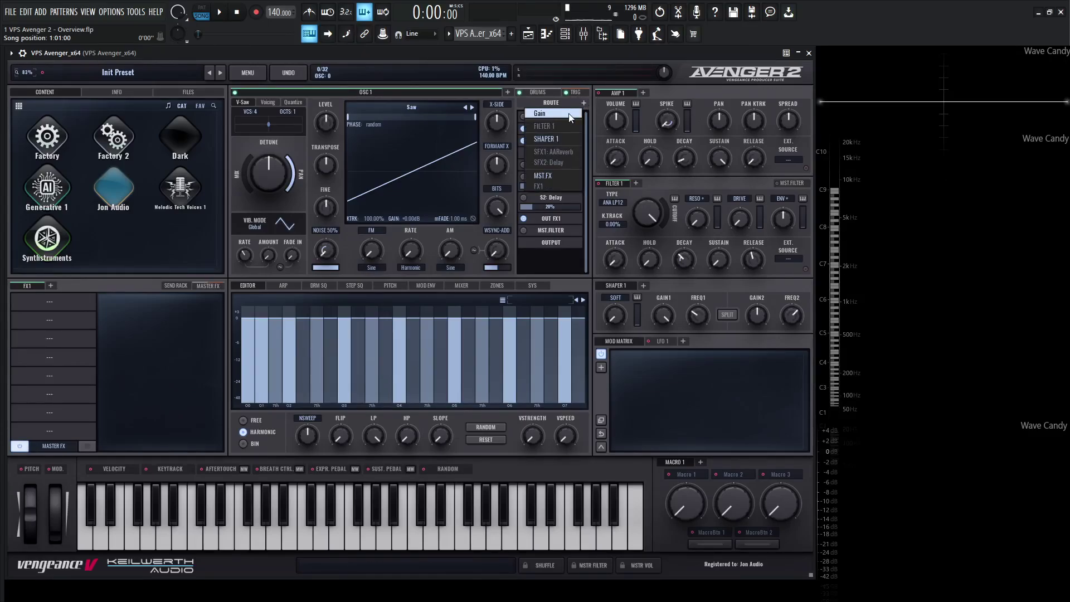
{"action": "left_click", "coordinate": [549, 141]}
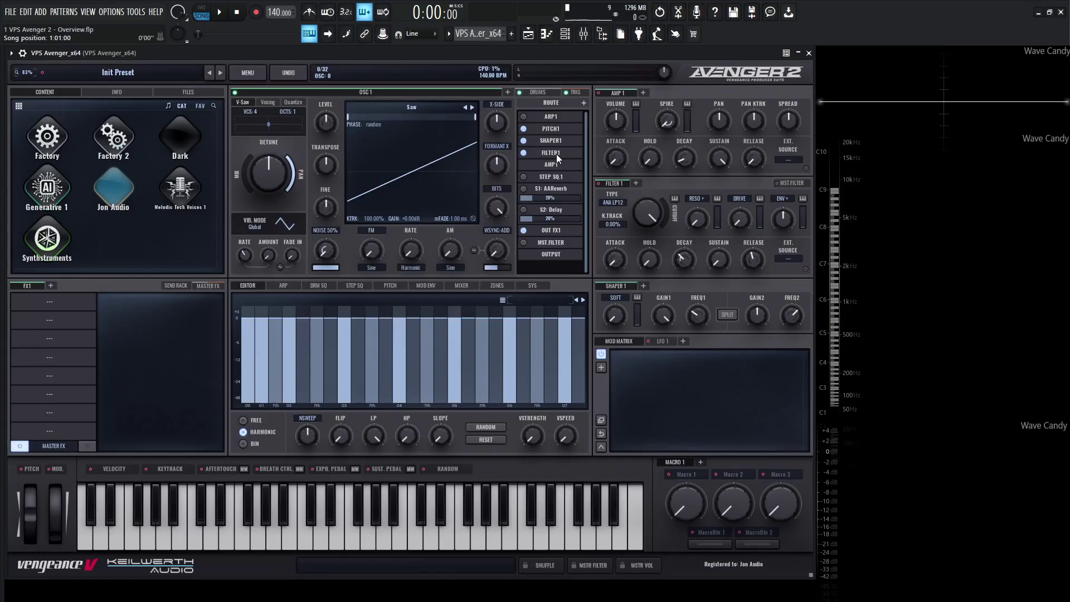
{"action": "left_click_drag", "start_coordinate": [557, 139], "coordinate": [553, 158]}
{"action": "left_click", "coordinate": [613, 301]}
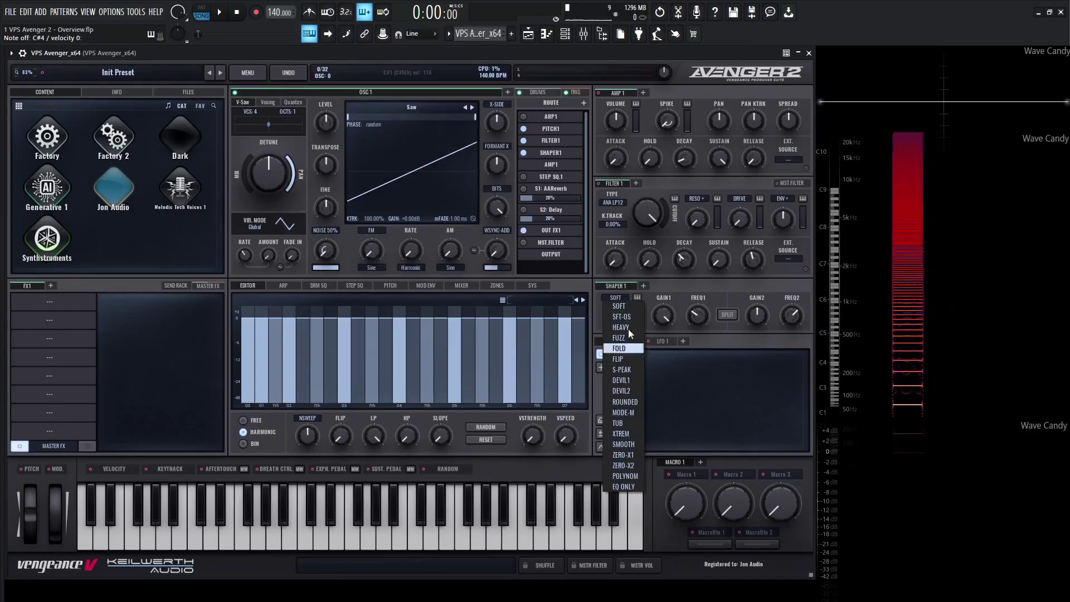
{"action": "left_click", "coordinate": [721, 329]}
- Set Shaper 1's drive to 91.57% and its first EQ frequency to 407 Hz, trying both EQ gains
{"action": "left_click_drag", "start_coordinate": [613, 320], "coordinate": [621, 243]}
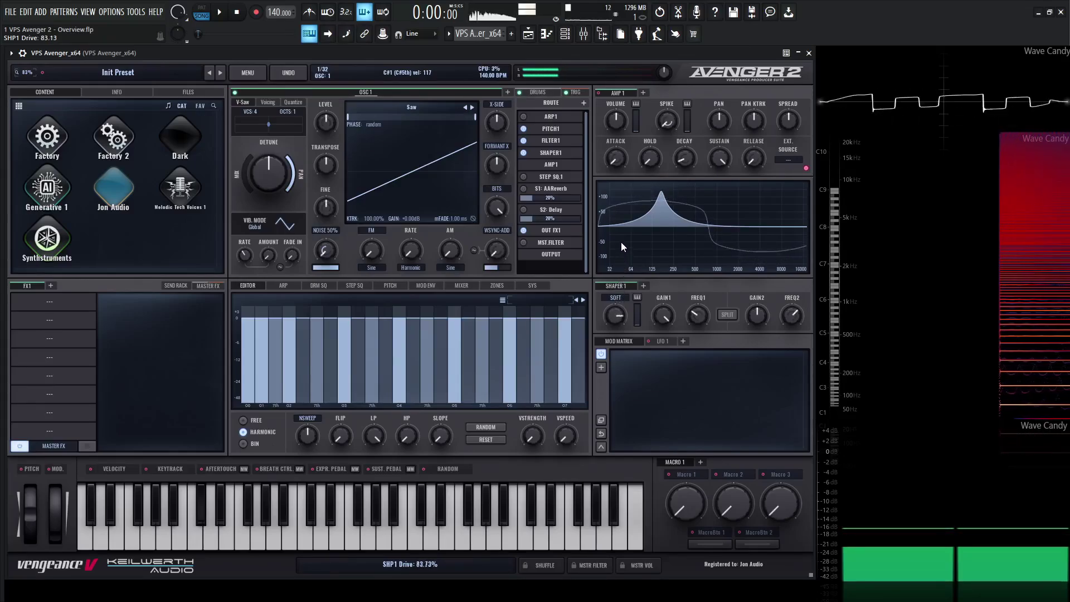
{"action": "mouse_move", "coordinate": [617, 325]}
{"action": "left_mouse_down"}
{"action": "mouse_move", "coordinate": [617, 303]}
{"action": "mouse_move", "coordinate": [617, 323]}
{"action": "left_mouse_up"}
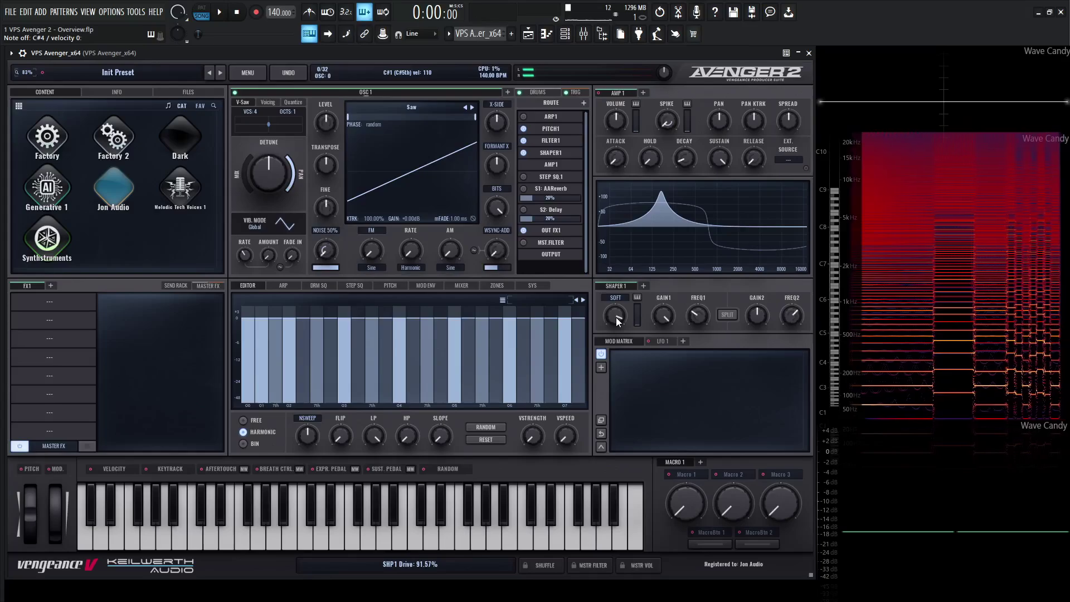
{"action": "scroll", "coordinate": [670, 316], "scroll_direction": "down", "scroll_amount": 3}
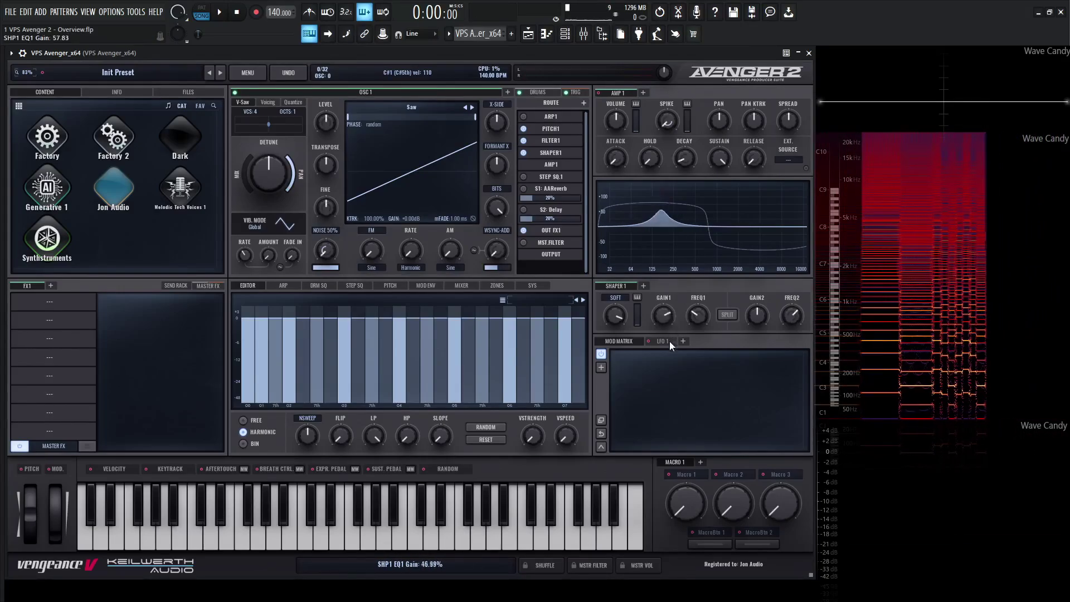
{"action": "scroll", "coordinate": [666, 316], "scroll_direction": "up", "scroll_amount": 5}
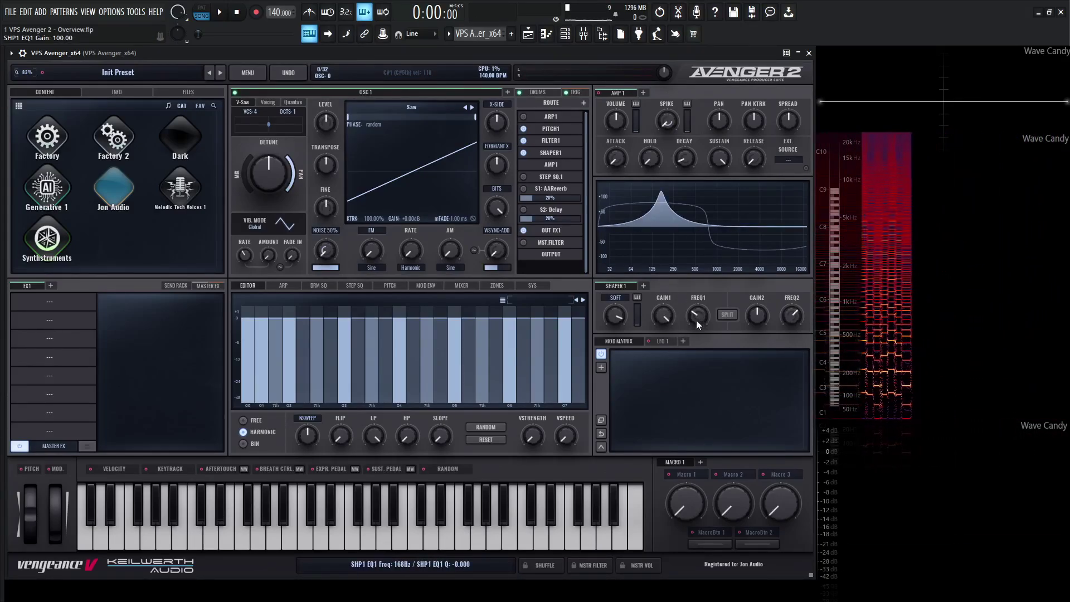
{"action": "left_click_drag", "start_coordinate": [697, 316], "coordinate": [697, 326]}
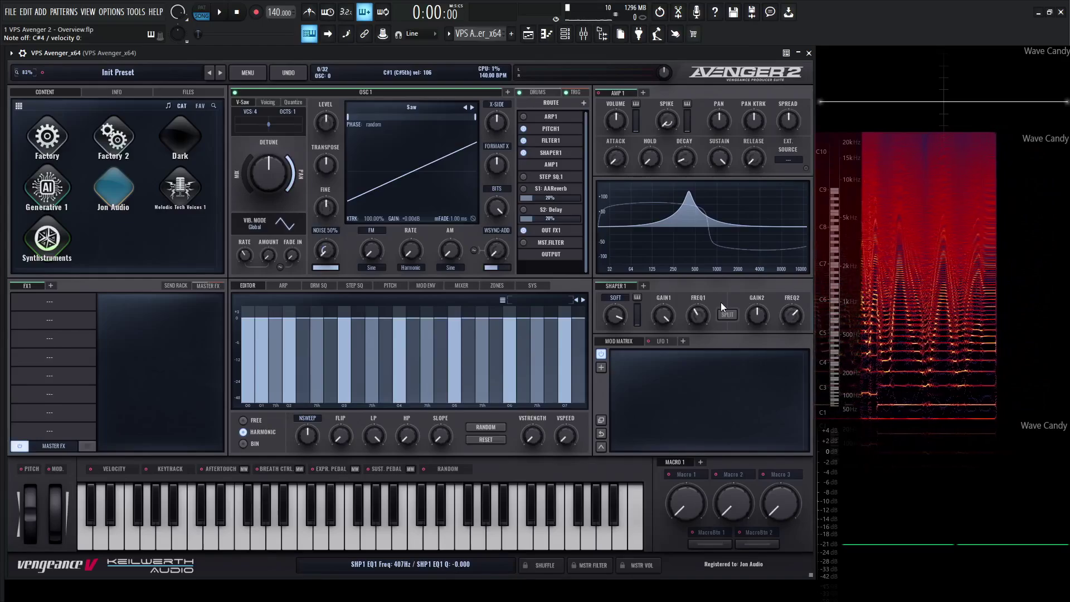
{"action": "left_click_drag", "start_coordinate": [758, 316], "coordinate": [791, 297]}
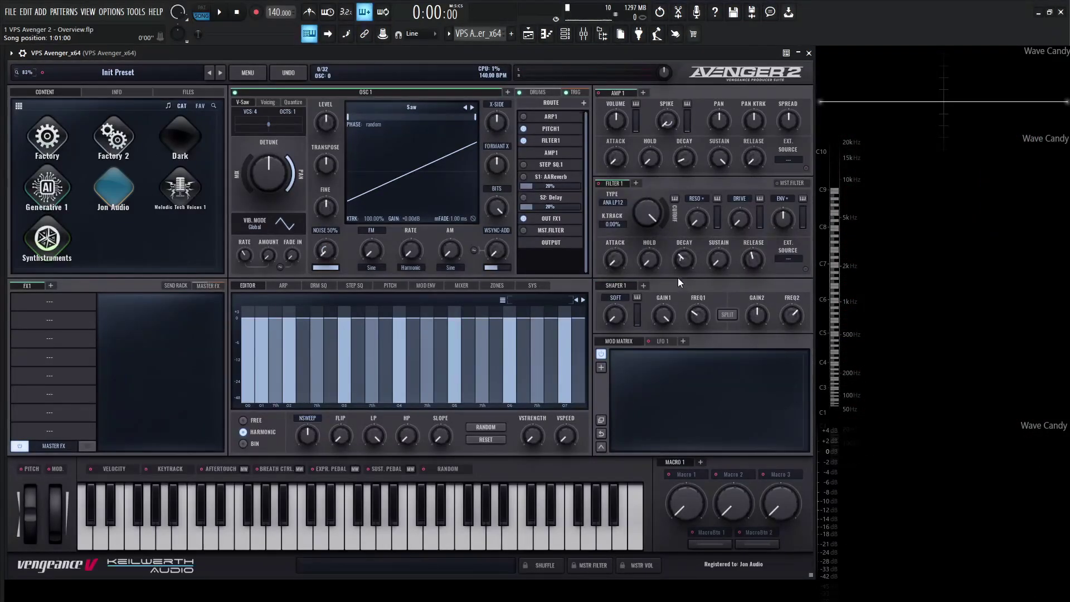
- Assign LFO 1 to oscillator 1's stepped Transpose and set the modulation amount to 24
{"action": "left_click", "coordinate": [660, 342]}
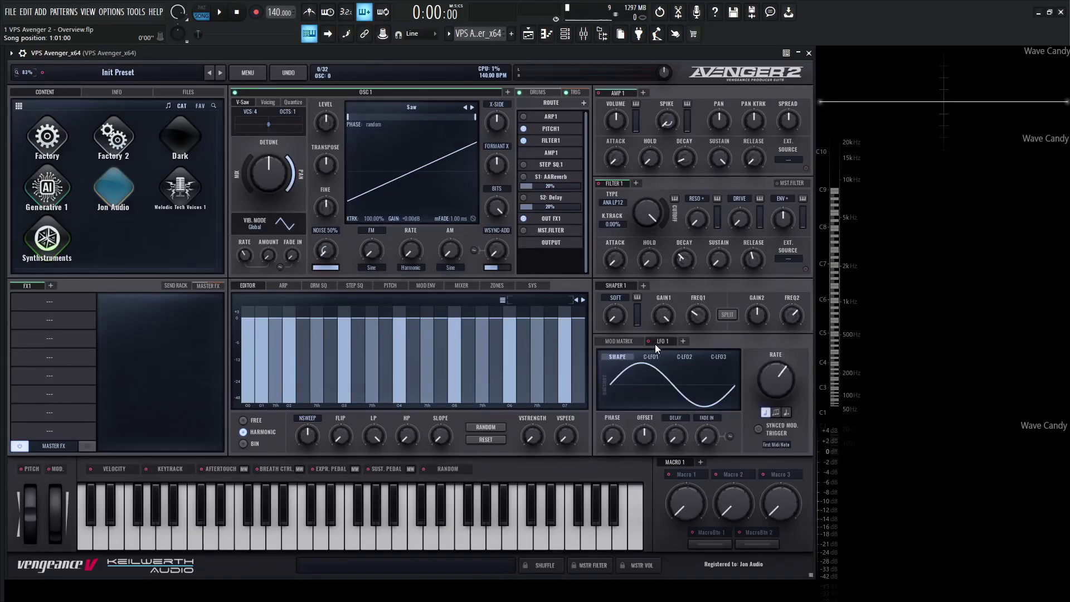
{"action": "mouse_move", "coordinate": [655, 344]}
{"action": "left_mouse_down"}
{"action": "mouse_move", "coordinate": [476, 238]}
{"action": "mouse_move", "coordinate": [463, 284]}
{"action": "mouse_move", "coordinate": [441, 231]}
{"action": "mouse_move", "coordinate": [500, 343]}
{"action": "mouse_move", "coordinate": [450, 216]}
{"action": "mouse_move", "coordinate": [328, 166]}
{"action": "left_mouse_up"}
{"action": "left_click", "coordinate": [630, 343]}
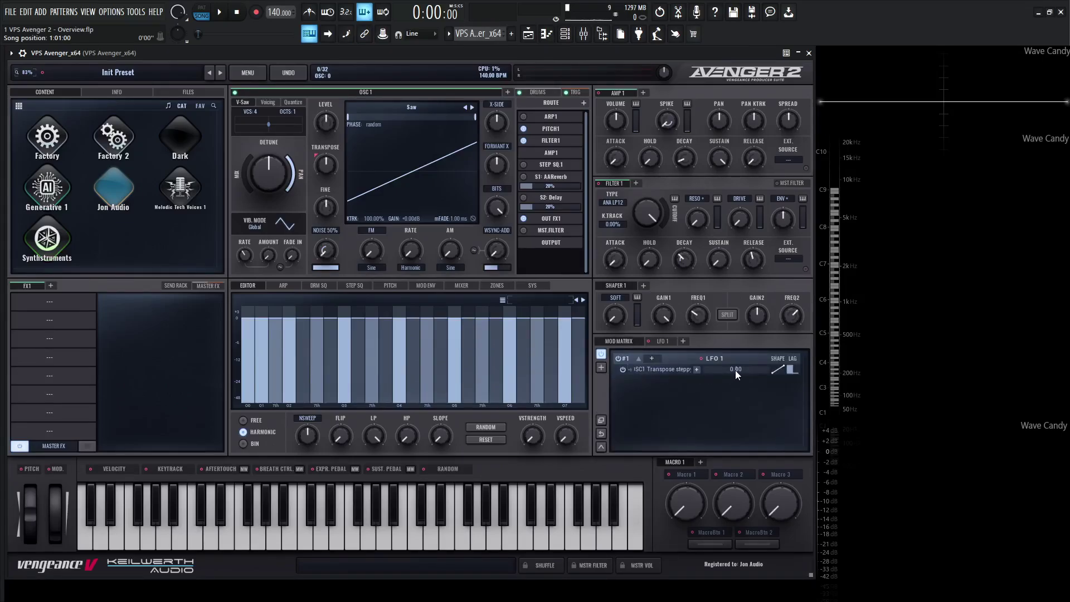
{"action": "left_click_drag", "start_coordinate": [732, 370], "coordinate": [746, 372]}
{"action": "mouse_move", "coordinate": [314, 155]}
{"action": "left_mouse_down"}
{"action": "mouse_move", "coordinate": [318, 193]}
{"action": "mouse_move", "coordinate": [316, 143]}
{"action": "mouse_move", "coordinate": [312, 180]}
{"action": "mouse_move", "coordinate": [318, 150]}
{"action": "mouse_move", "coordinate": [316, 163]}
{"action": "left_mouse_up"}
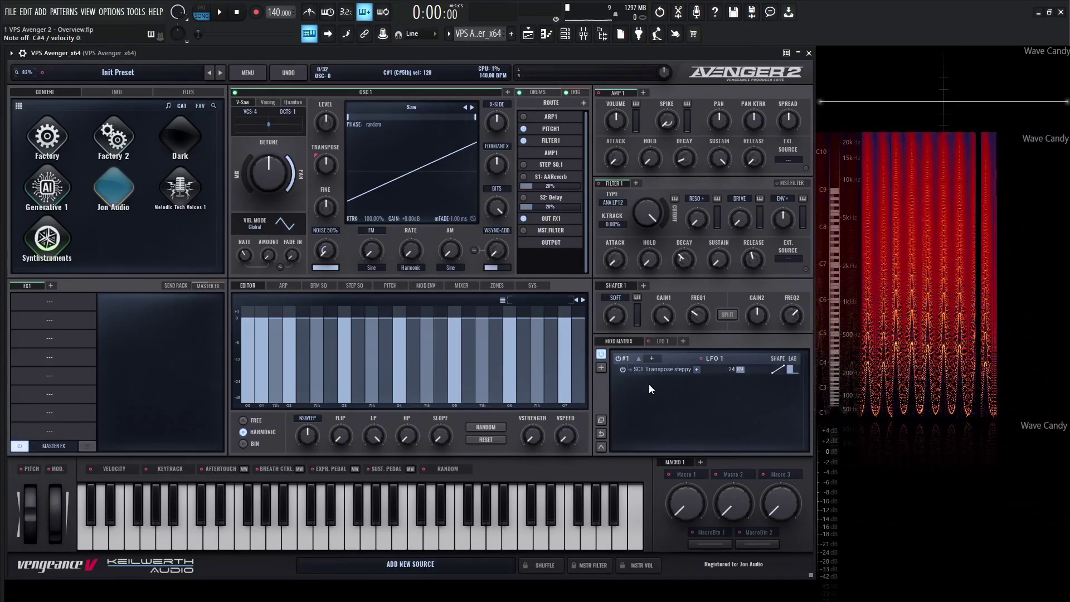
- Change LFO 1's shape to Random Square and set its rate to 1/2
{"action": "left_click", "coordinate": [662, 341]}
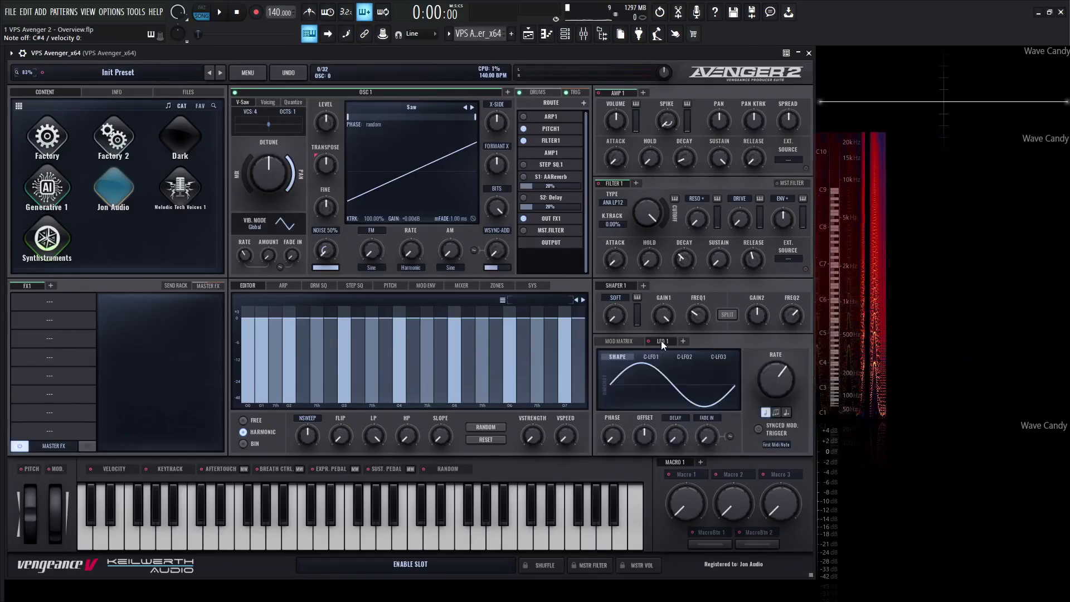
{"action": "left_click", "coordinate": [667, 393]}
{"action": "left_click", "coordinate": [665, 408]}
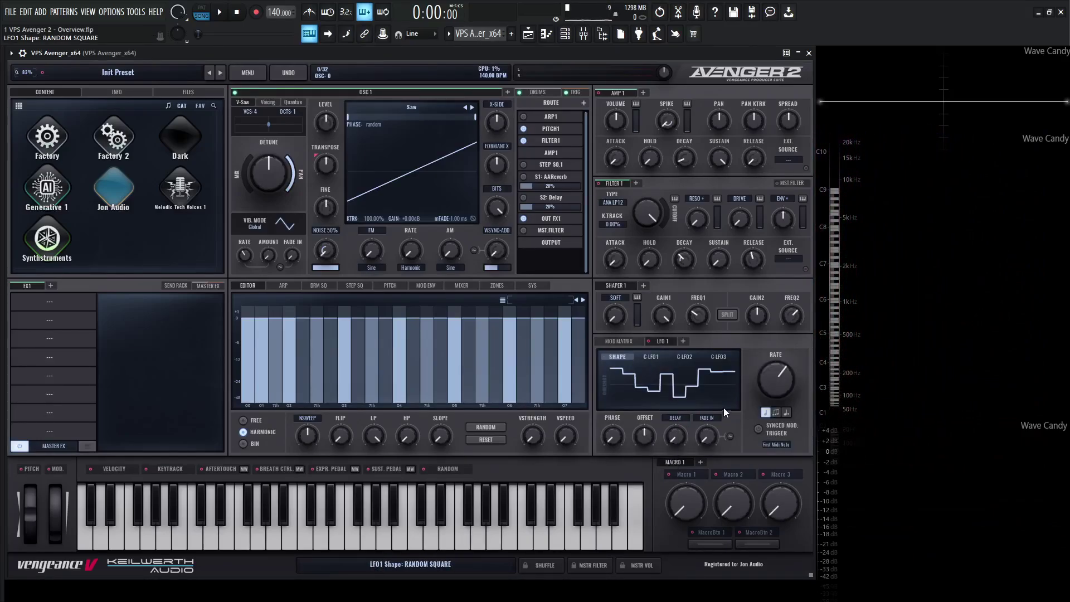
{"action": "left_click_drag", "start_coordinate": [779, 383], "coordinate": [780, 362]}
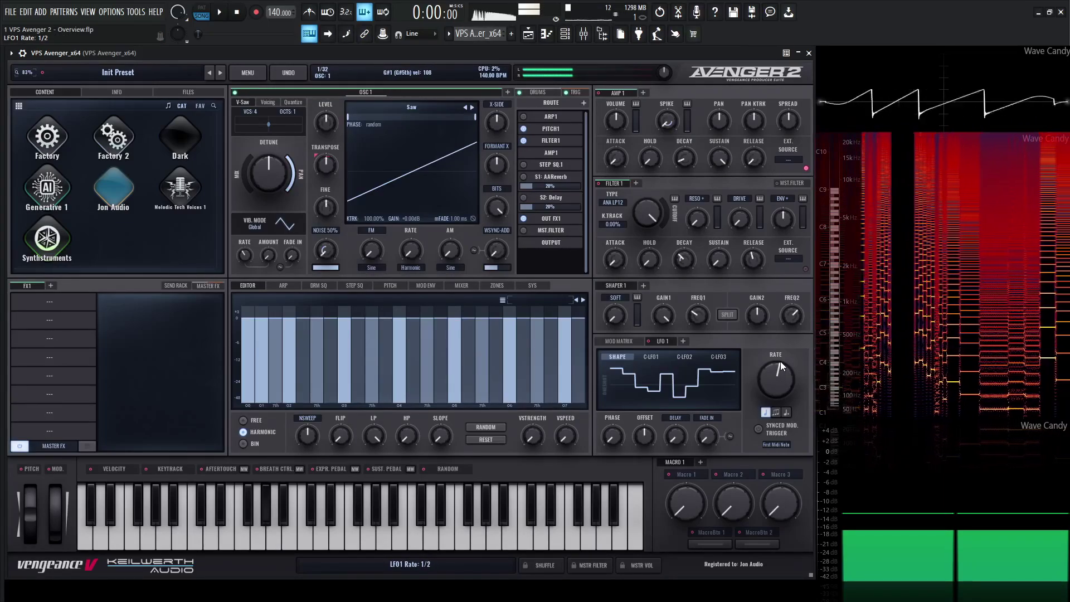
- Add LFOs 2 to 5 to the modulation section
{"action": "left_click", "coordinate": [683, 343]}
{"action": "left_click", "coordinate": [718, 342]}
{"action": "left_click", "coordinate": [747, 344]}
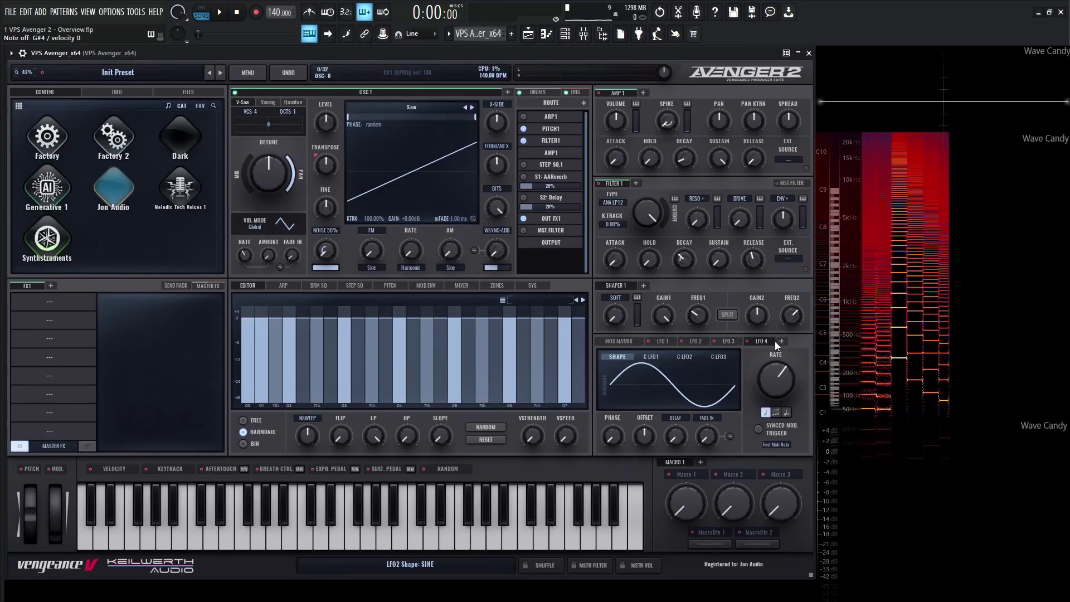
{"action": "left_click", "coordinate": [781, 341]}
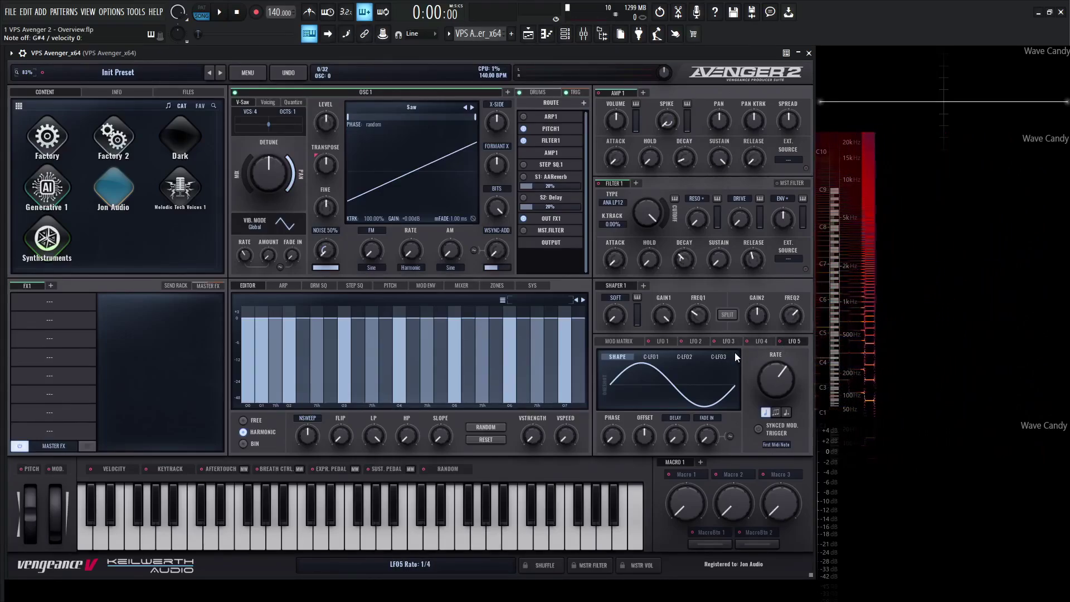
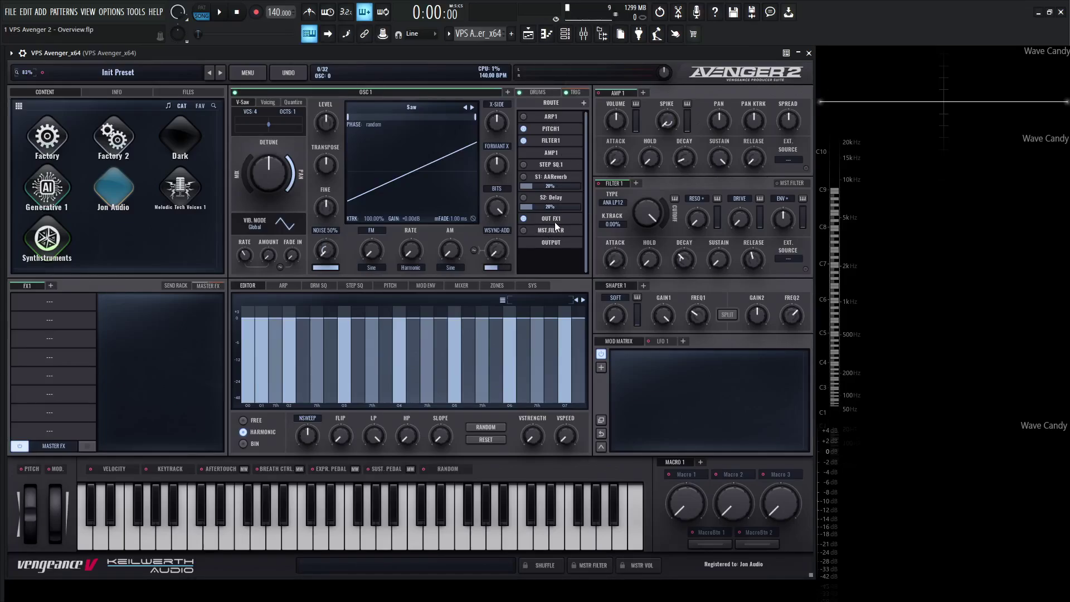
- Add AA Vintage Chorus to the first slot of FX1 and try its on/off switch
{"action": "left_click", "coordinate": [50, 302]}
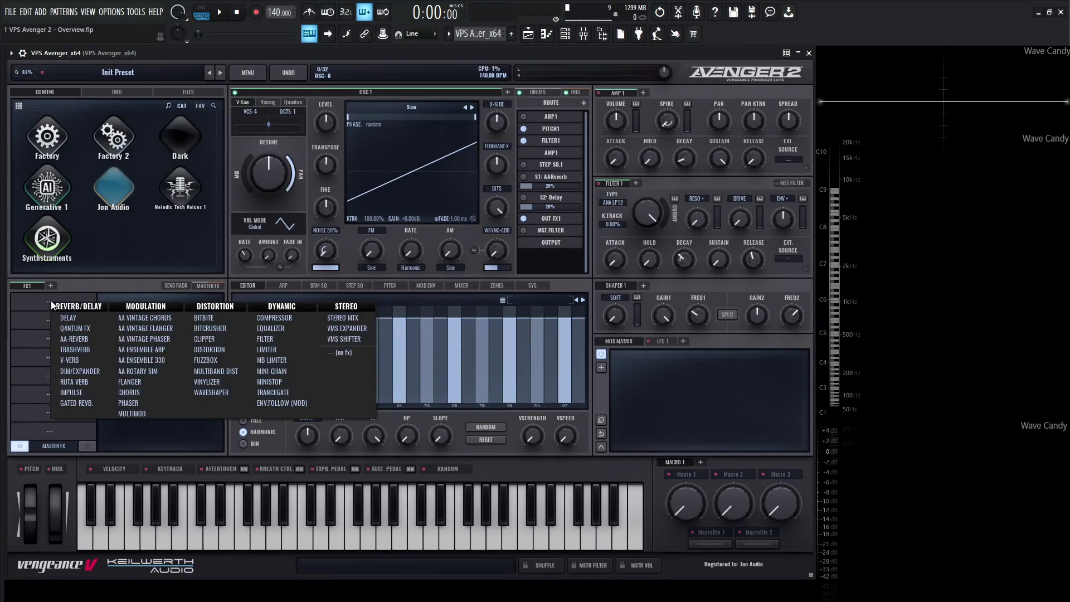
{"action": "left_click", "coordinate": [169, 318]}
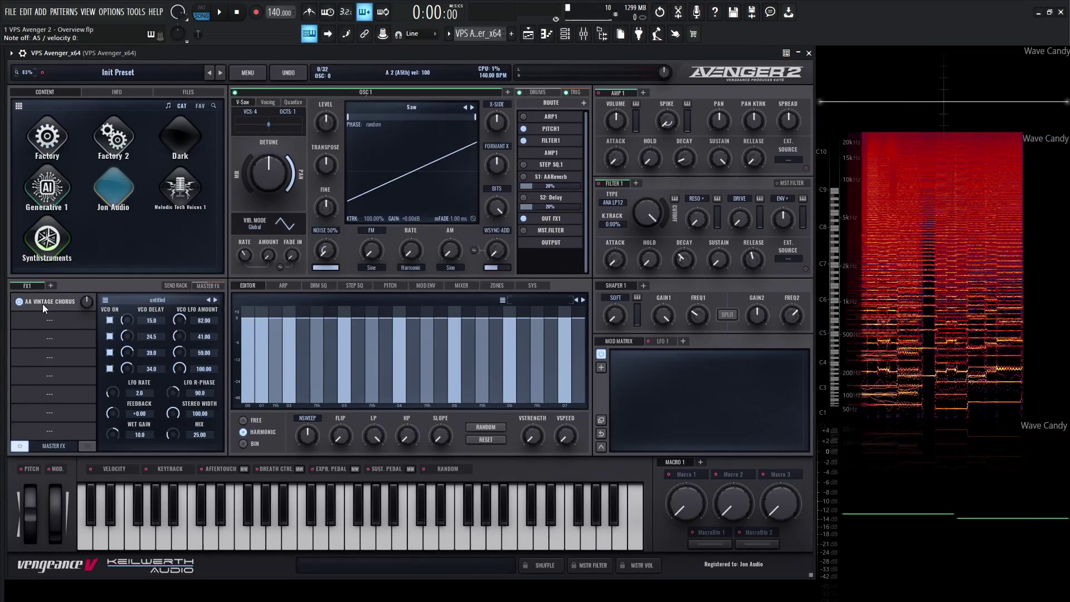
{"action": "left_click", "coordinate": [20, 302]}
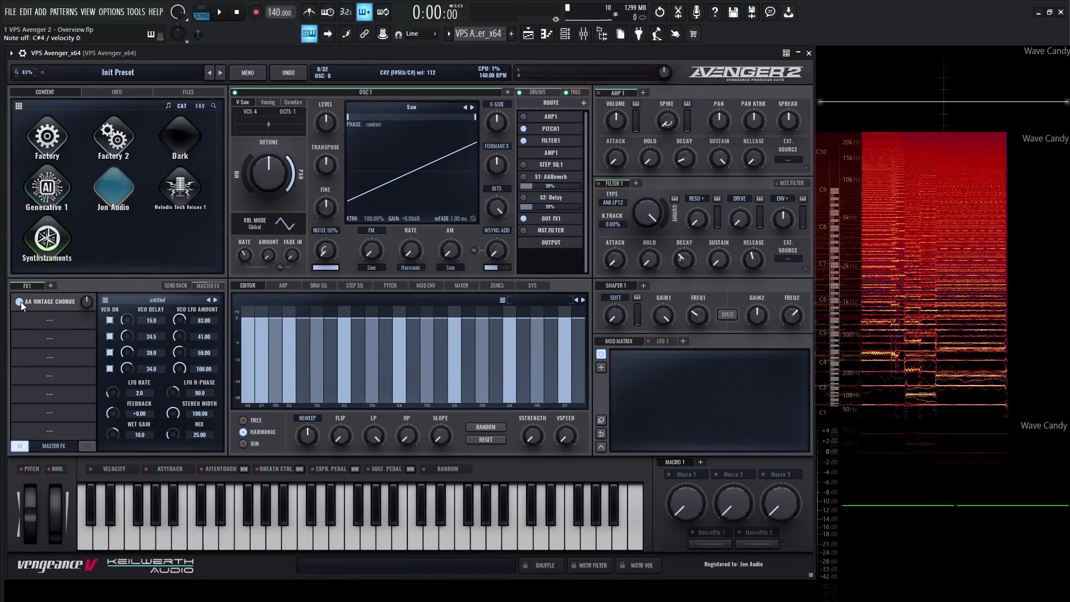
{"action": "left_click", "coordinate": [51, 320]}
{"action": "left_click", "coordinate": [31, 337]}
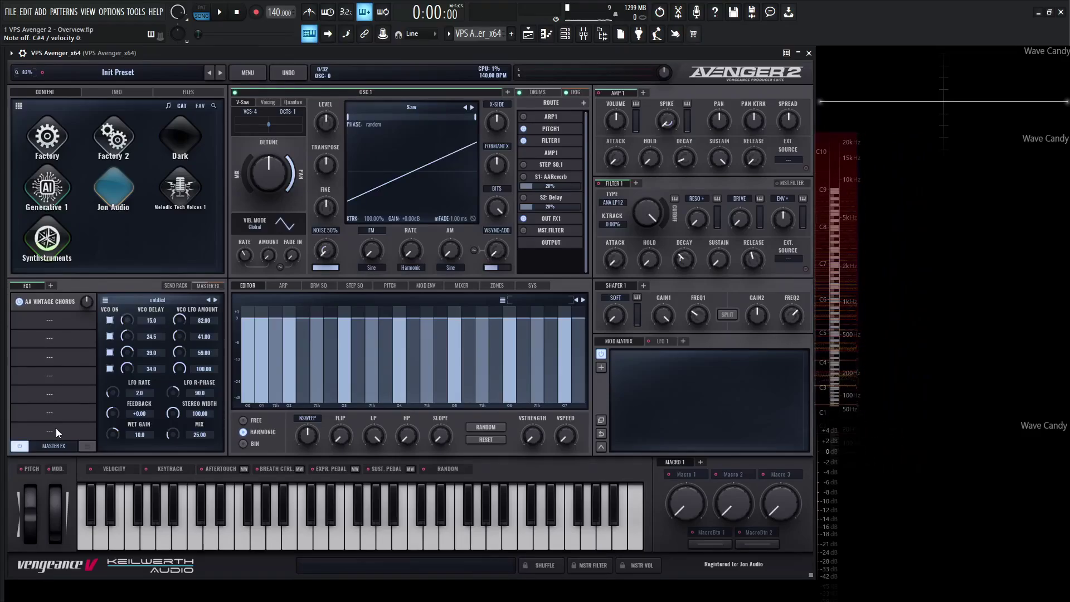
- Add effect racks FX2, FX3 and FX4, and view the modules that can be added to oscillator 1's route
{"action": "left_click", "coordinate": [51, 286]}
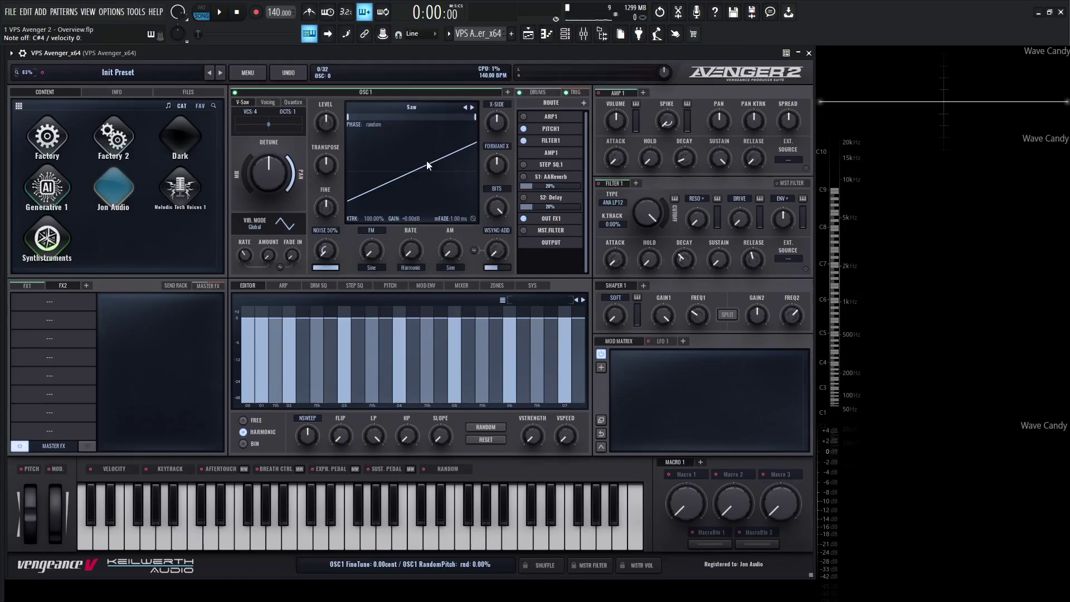
{"action": "left_click", "coordinate": [583, 104]}
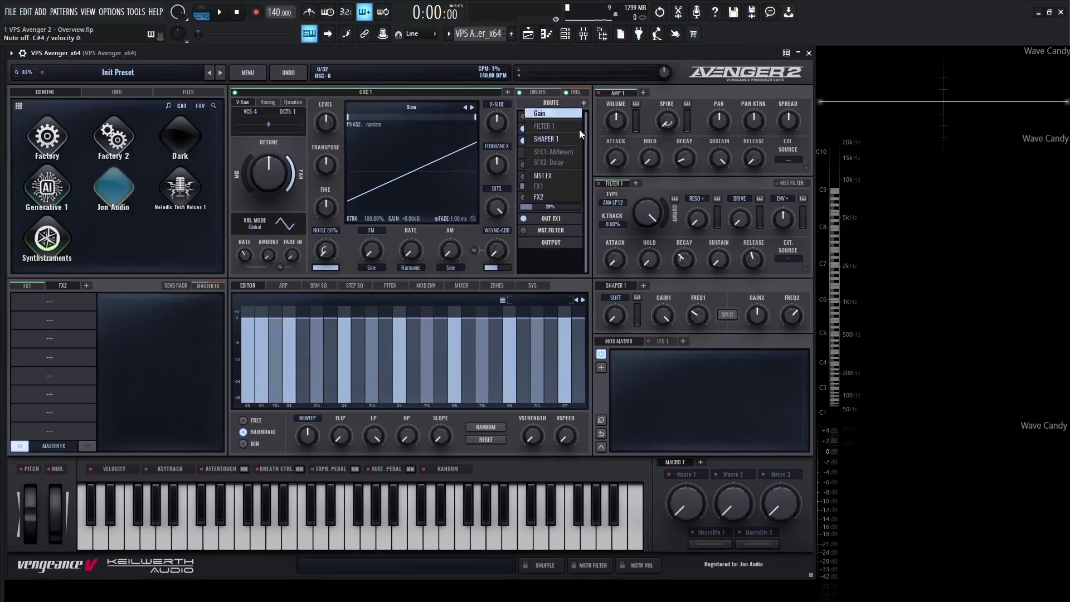
{"action": "left_click", "coordinate": [555, 199]}
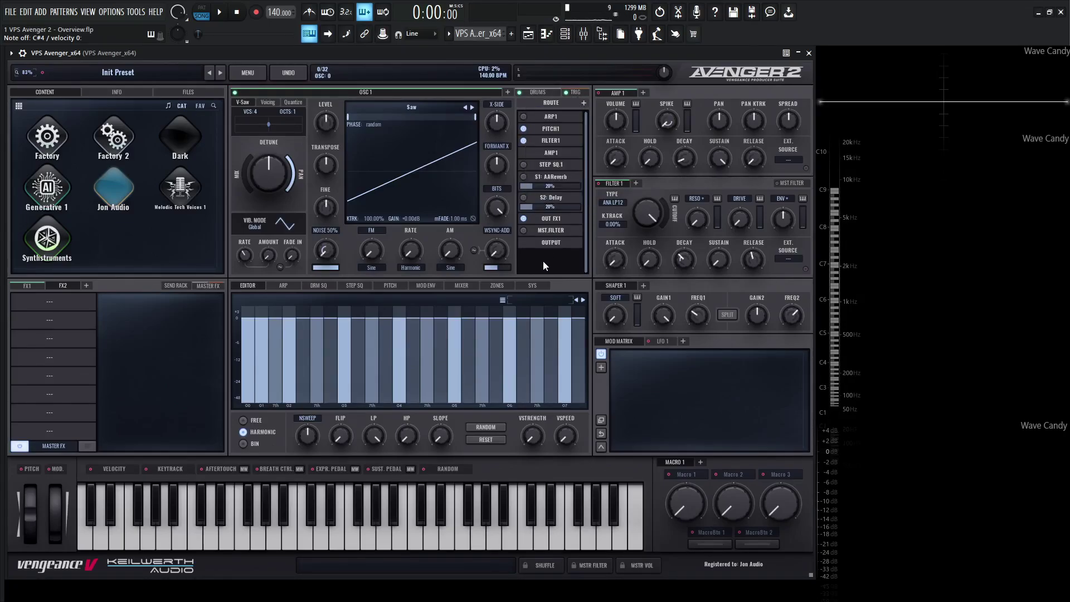
{"action": "left_click", "coordinate": [88, 285]}
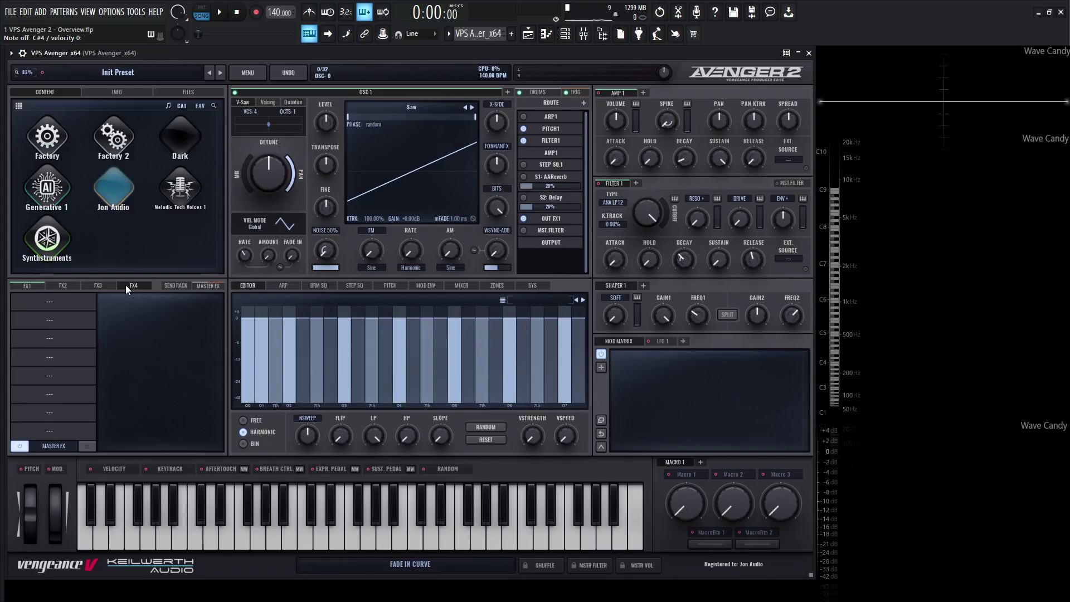
{"action": "left_click", "coordinate": [126, 285]}
- View the send rack and the master FX rack, including the effects available for the master's second slot
{"action": "left_click", "coordinate": [176, 285]}
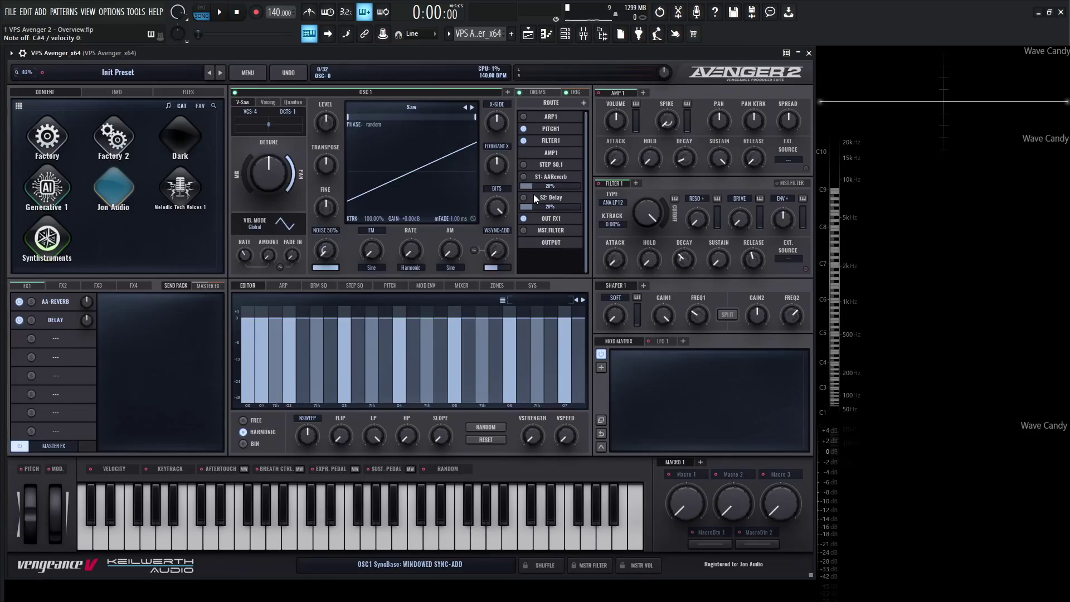
{"action": "left_click", "coordinate": [213, 284]}
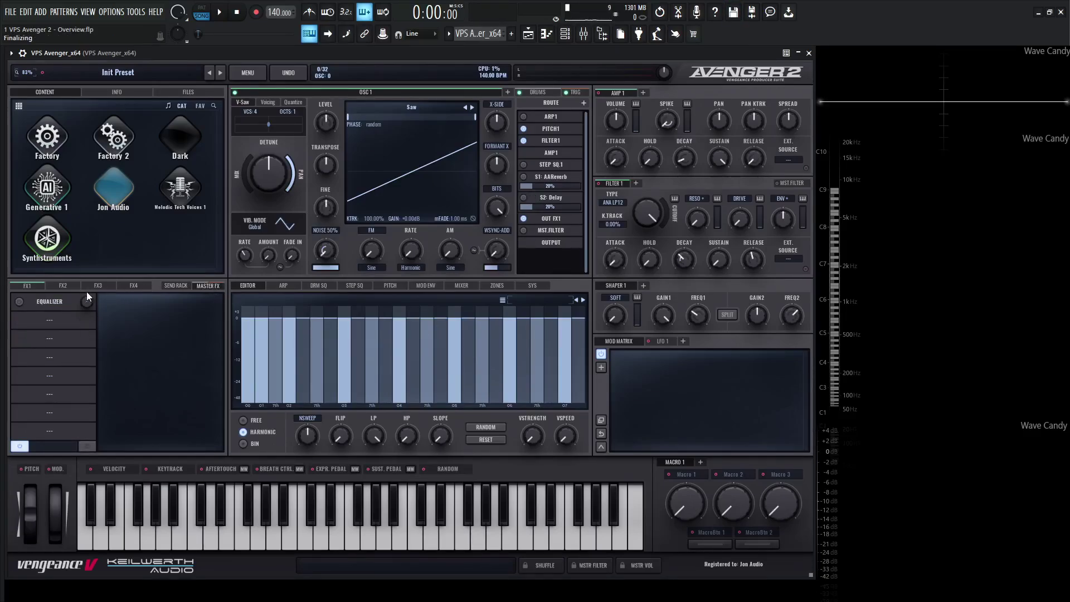
{"action": "left_click", "coordinate": [65, 319]}
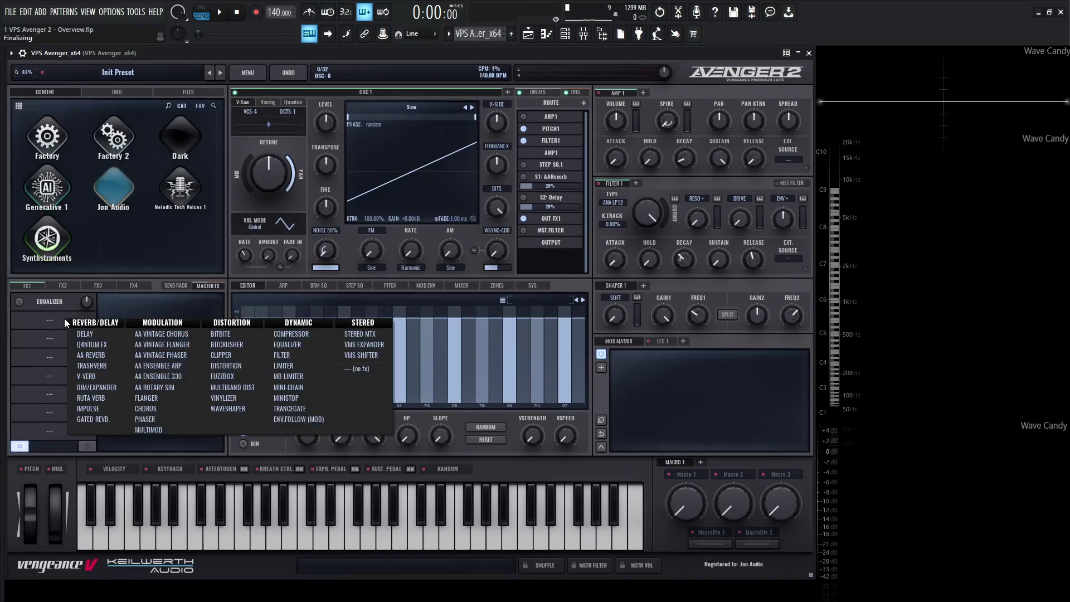
{"action": "left_click", "coordinate": [133, 299]}
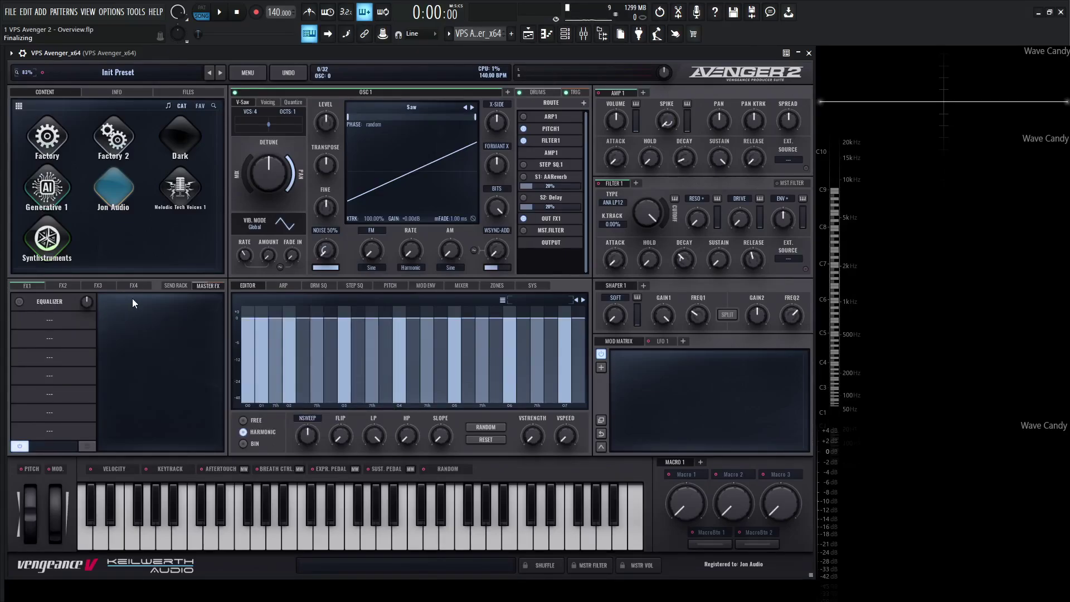
- Return to rack FX1 and view its output destinations and its list of effect chain presets
{"action": "left_click", "coordinate": [31, 287]}
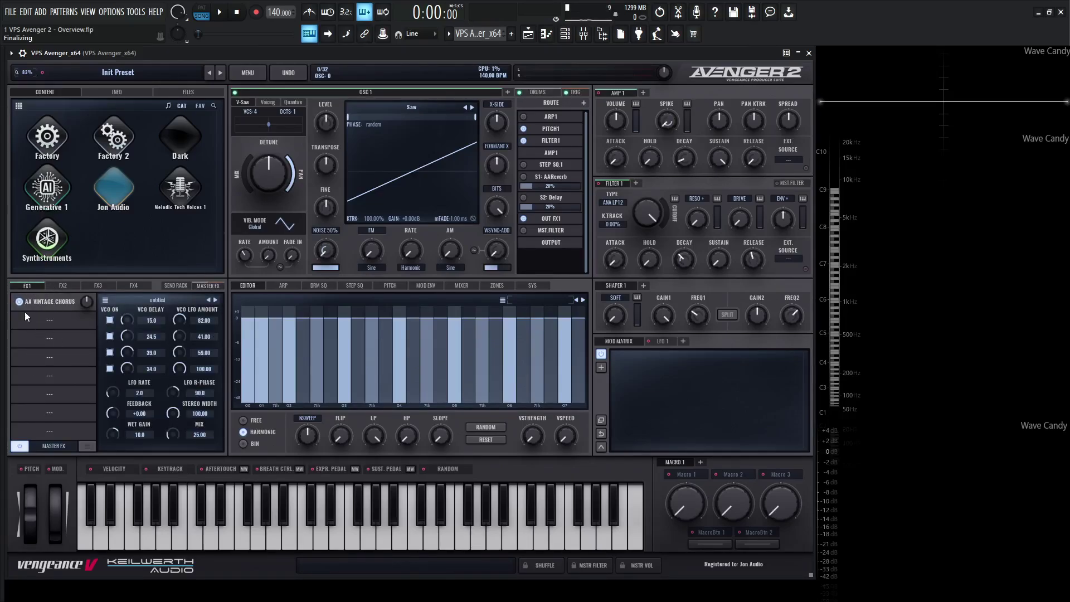
{"action": "left_click", "coordinate": [20, 445]}
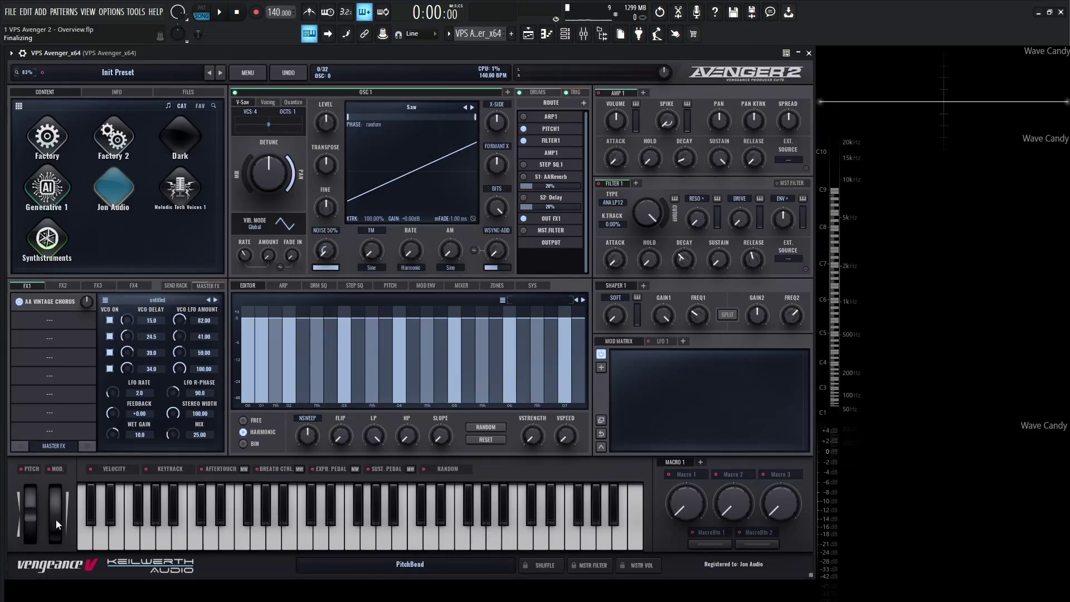
{"action": "left_click", "coordinate": [57, 446]}
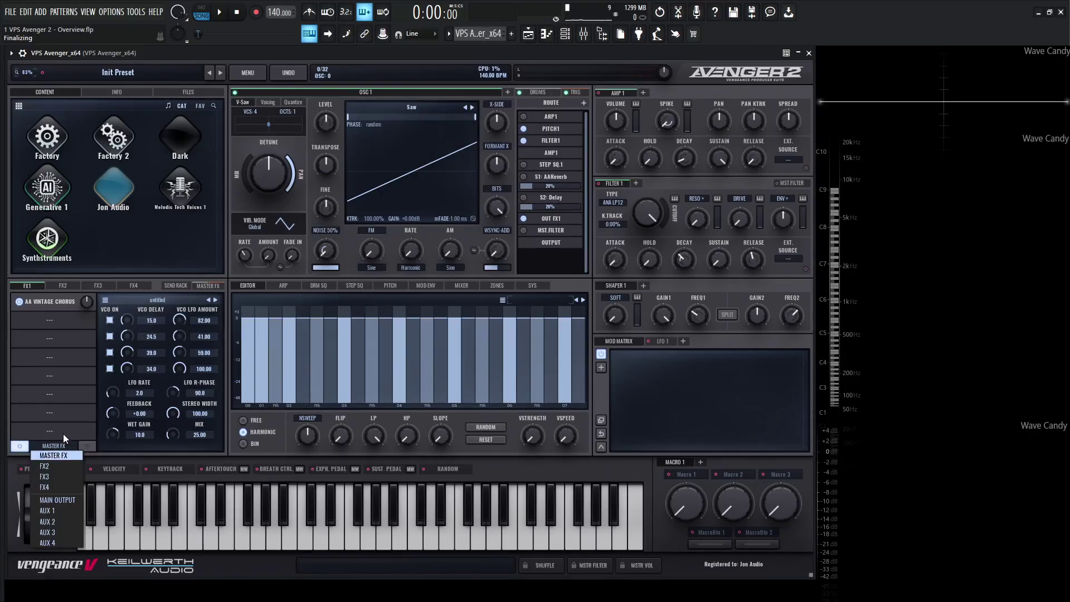
{"action": "left_click", "coordinate": [127, 418]}
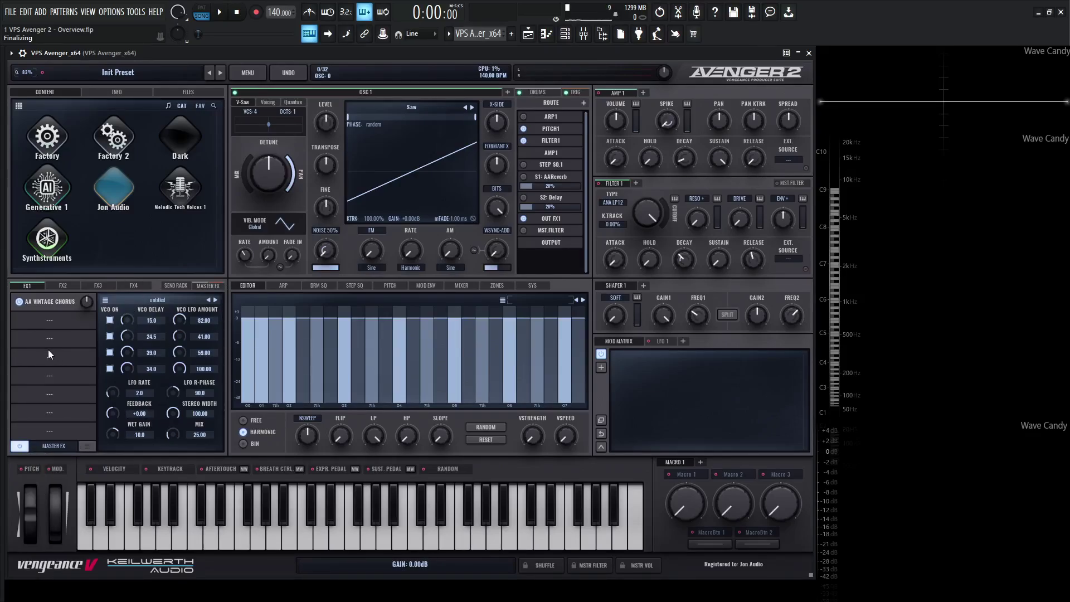
{"action": "left_click", "coordinate": [87, 446]}
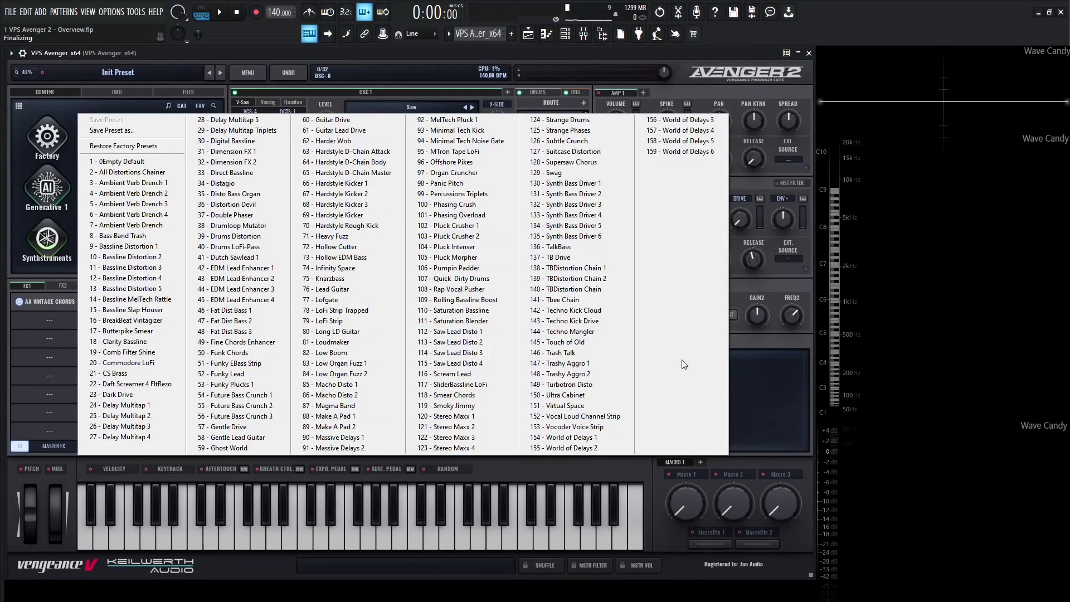
{"action": "left_click", "coordinate": [612, 184]}
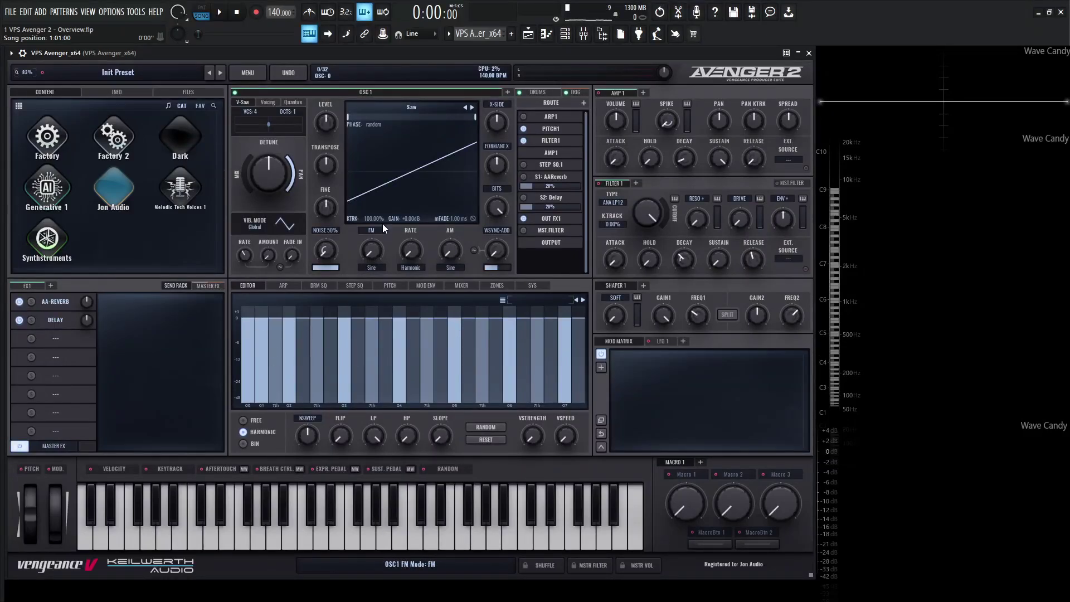
- Draw uneven harmonic levels in oscillator 1's spectral editor with the sweep at 128.92%, and try the Free and Bin modes
{"action": "mouse_move", "coordinate": [292, 348]}
{"action": "left_mouse_down"}
{"action": "mouse_move", "coordinate": [517, 368]}
{"action": "mouse_move", "coordinate": [491, 393]}
{"action": "left_mouse_up"}
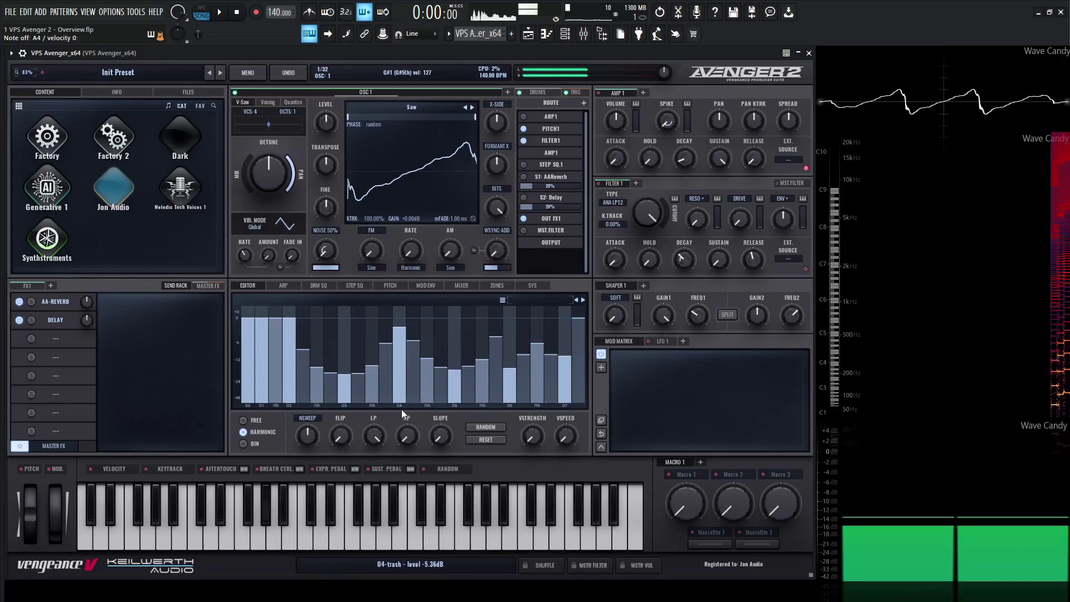
{"action": "mouse_move", "coordinate": [317, 442]}
{"action": "left_mouse_down"}
{"action": "mouse_move", "coordinate": [317, 403]}
{"action": "mouse_move", "coordinate": [319, 427]}
{"action": "left_mouse_up"}
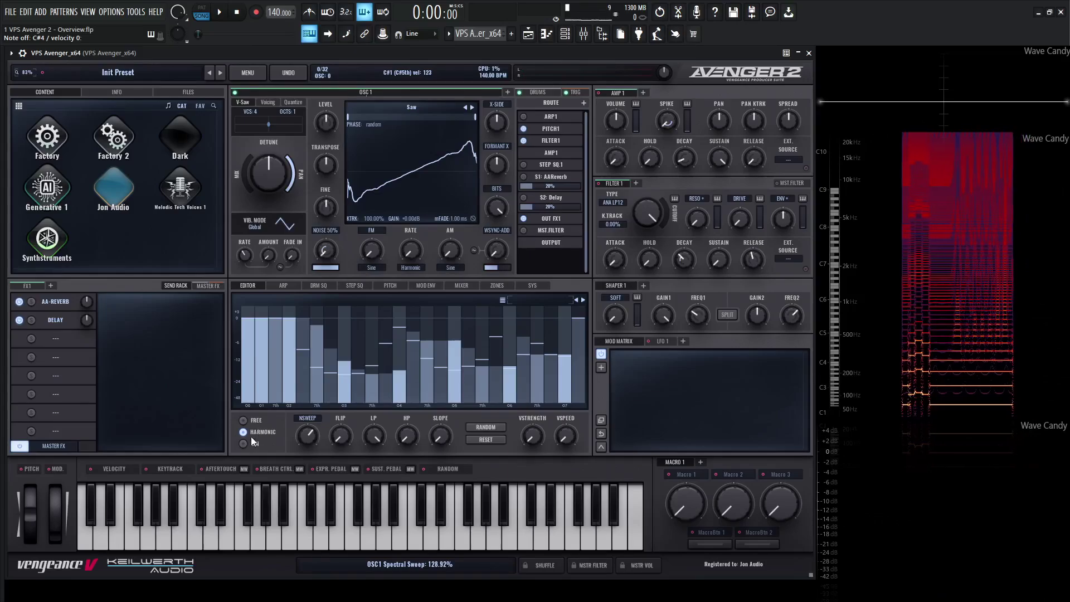
{"action": "left_click", "coordinate": [244, 421]}
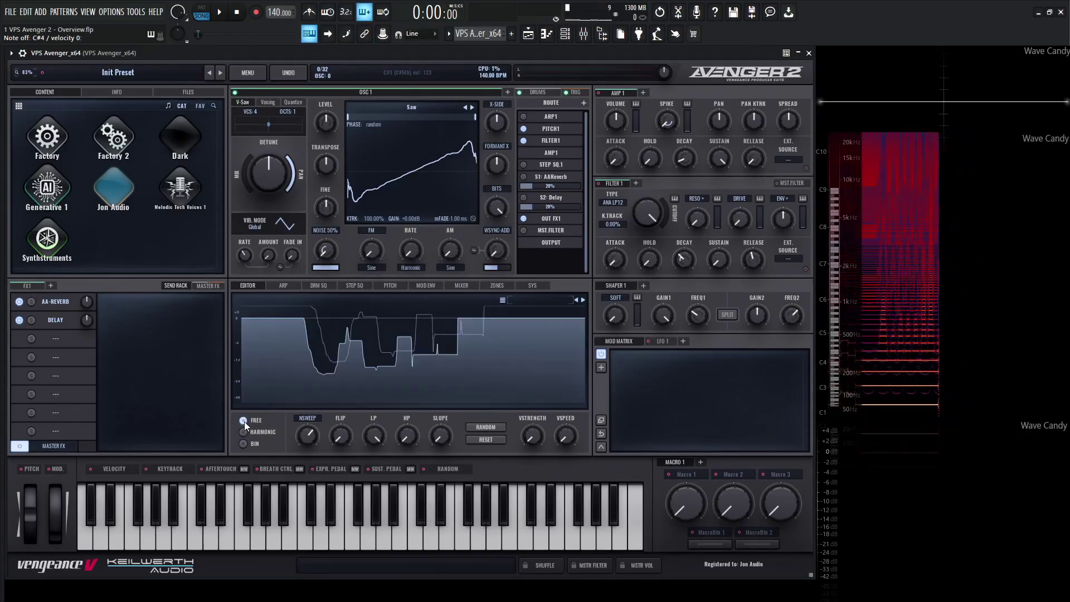
{"action": "left_click", "coordinate": [243, 444]}
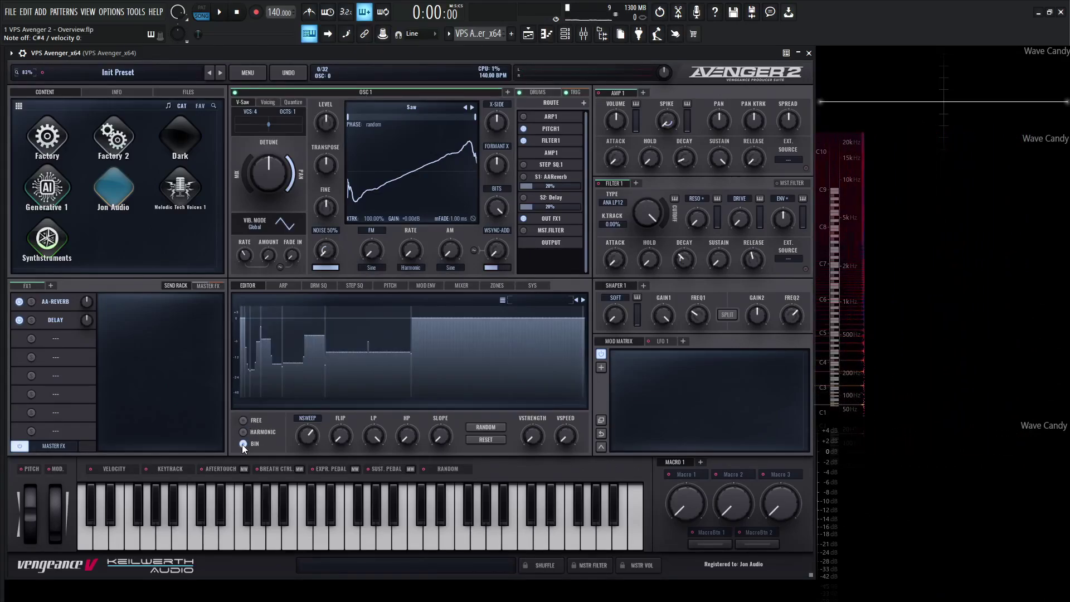
- Look through the arpeggiator, drum sequencer, step sequencer, pitch, mod envelope, mixer, zones and system pages
{"action": "left_click", "coordinate": [283, 285]}
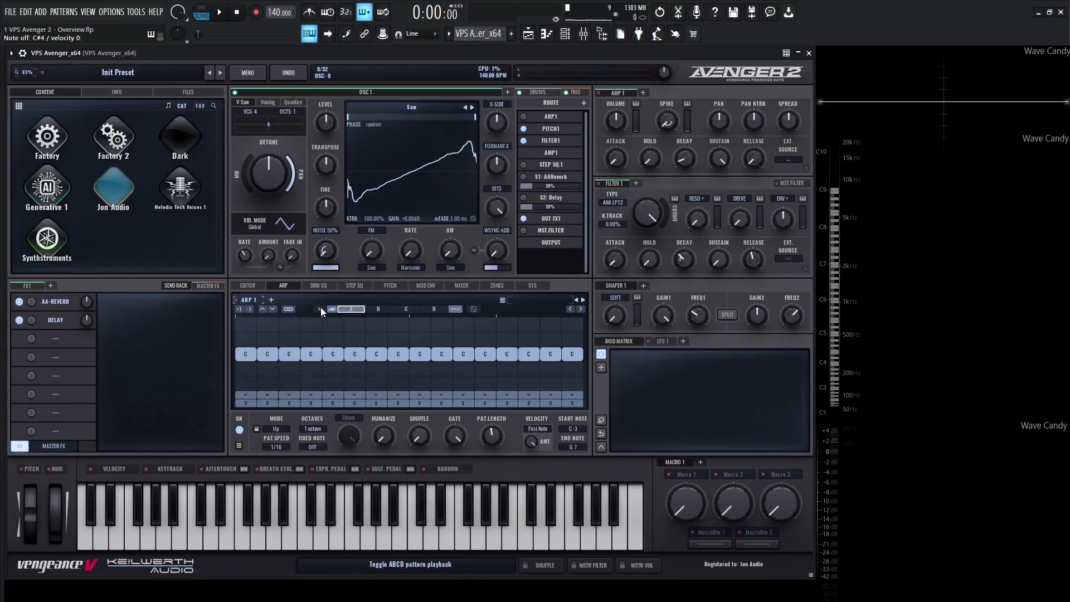
{"action": "left_click", "coordinate": [320, 285]}
{"action": "left_click", "coordinate": [354, 285]}
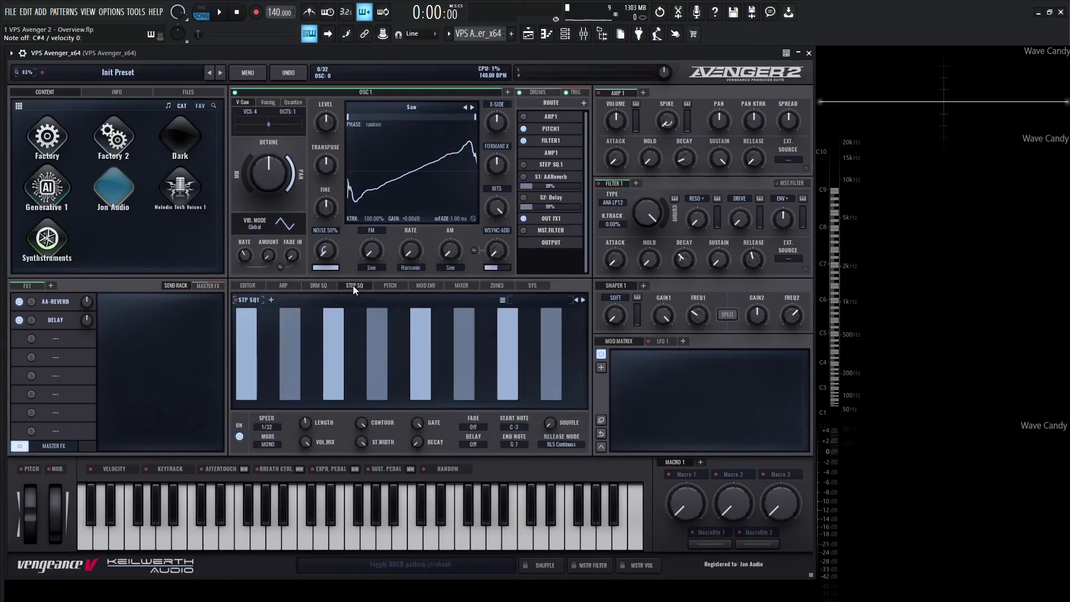
{"action": "left_click", "coordinate": [385, 285]}
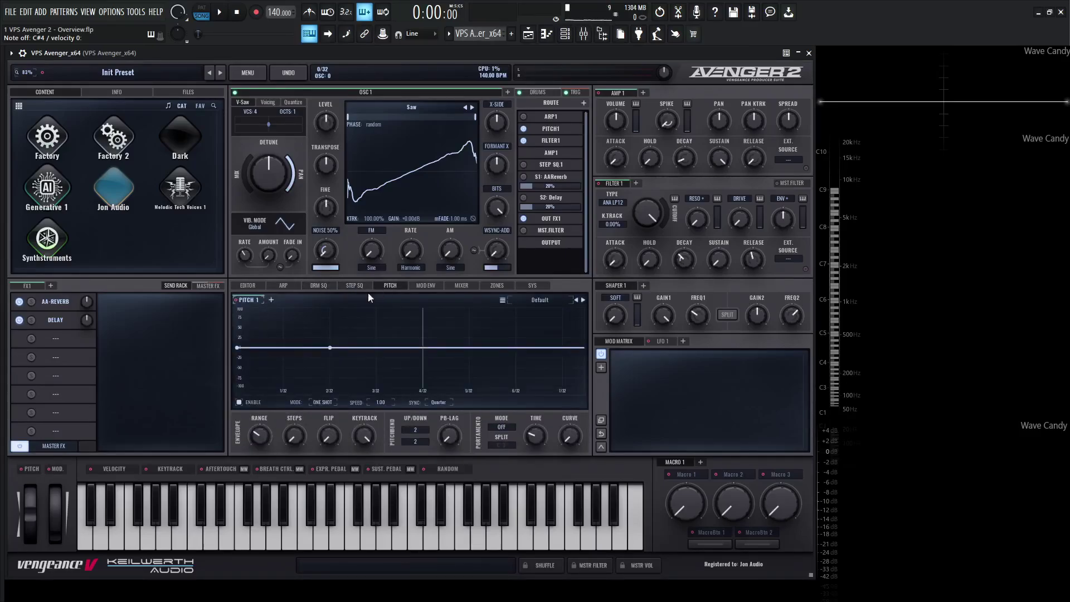
{"action": "left_click", "coordinate": [428, 285]}
{"action": "left_click", "coordinate": [463, 285]}
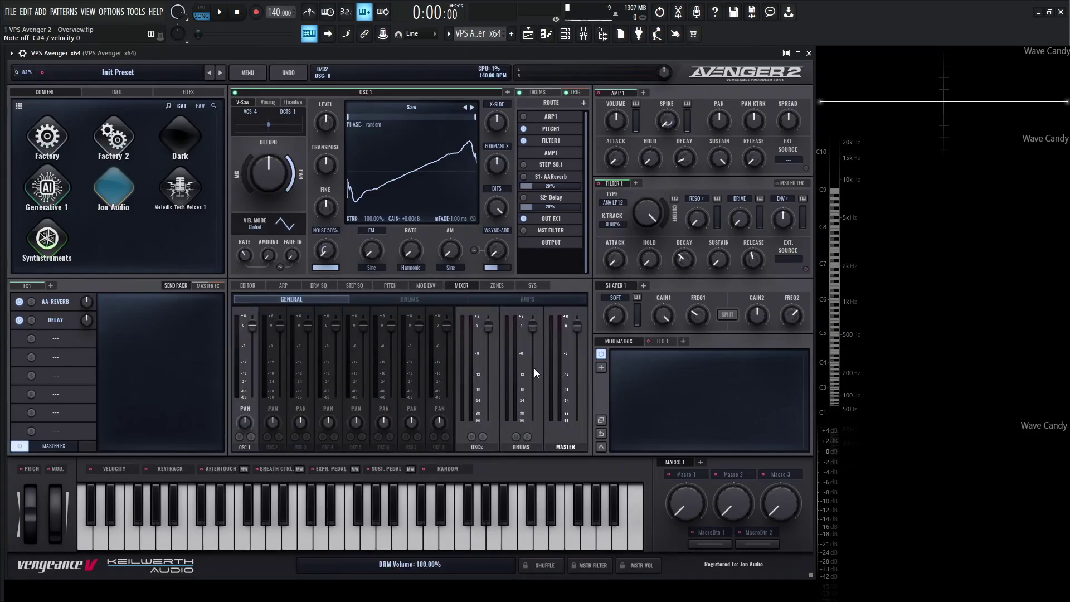
{"action": "left_click", "coordinate": [496, 286]}
{"action": "left_click", "coordinate": [533, 286]}
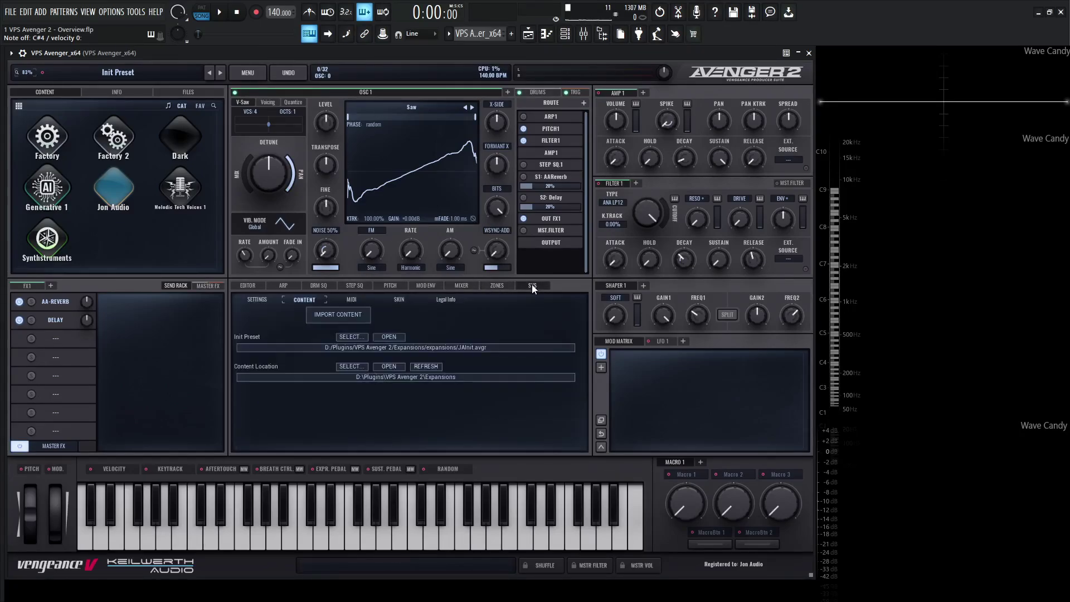
- Examine the system page's settings, content, MIDI, skin and legal info sections, and return to the oscillator editor
{"action": "left_click", "coordinate": [256, 300]}
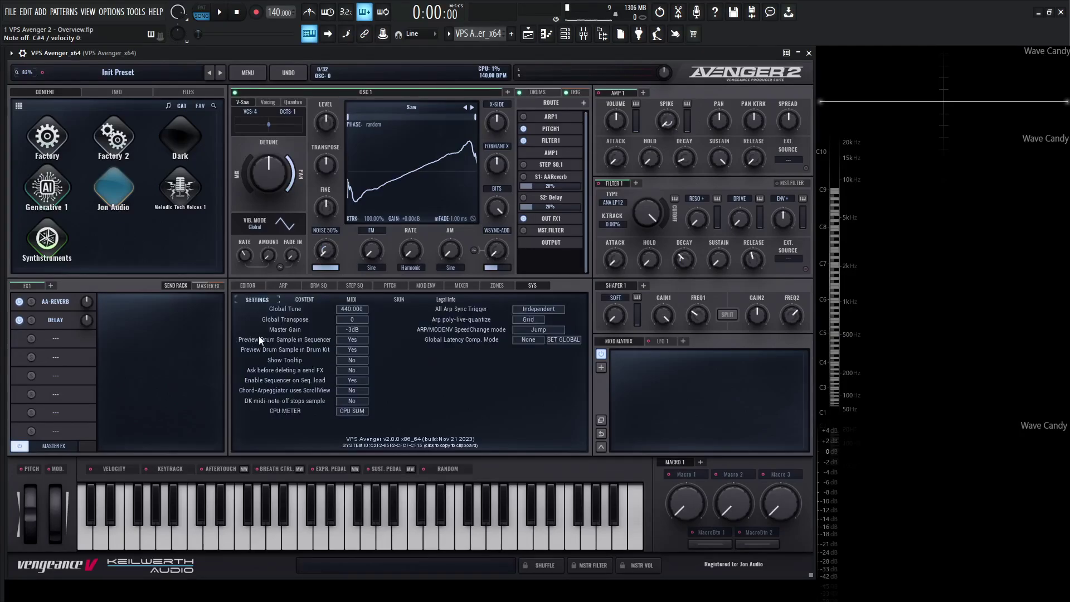
{"action": "left_click", "coordinate": [305, 300]}
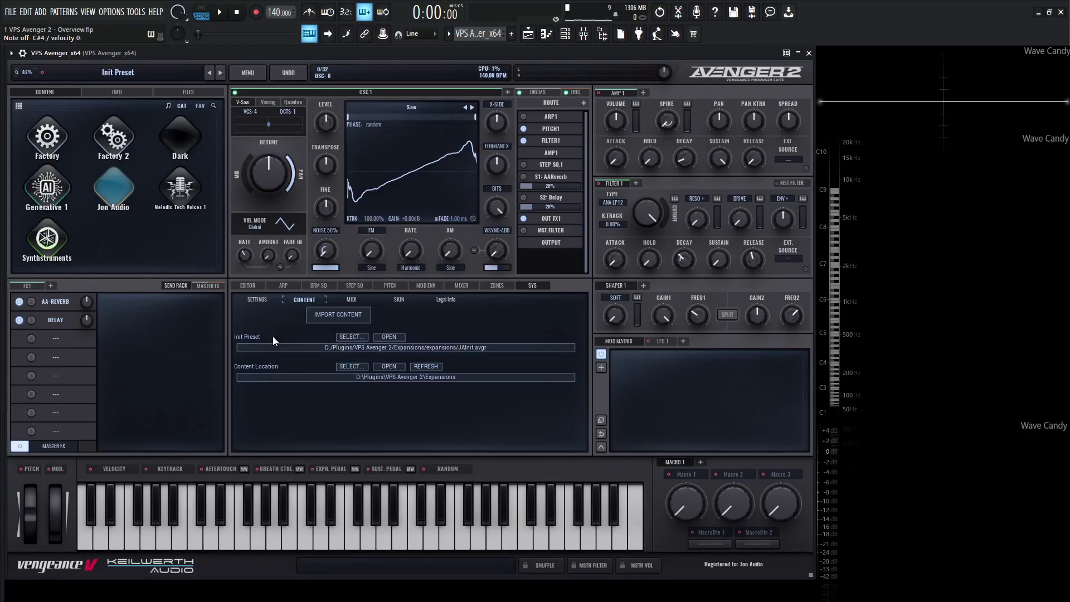
{"action": "left_click", "coordinate": [352, 300]}
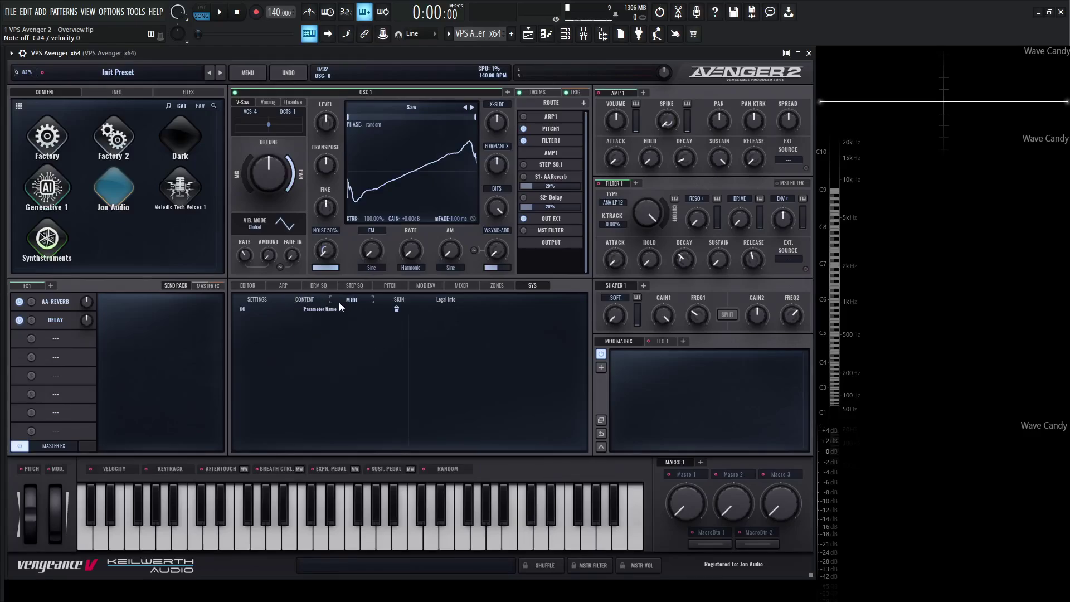
{"action": "left_click", "coordinate": [399, 300]}
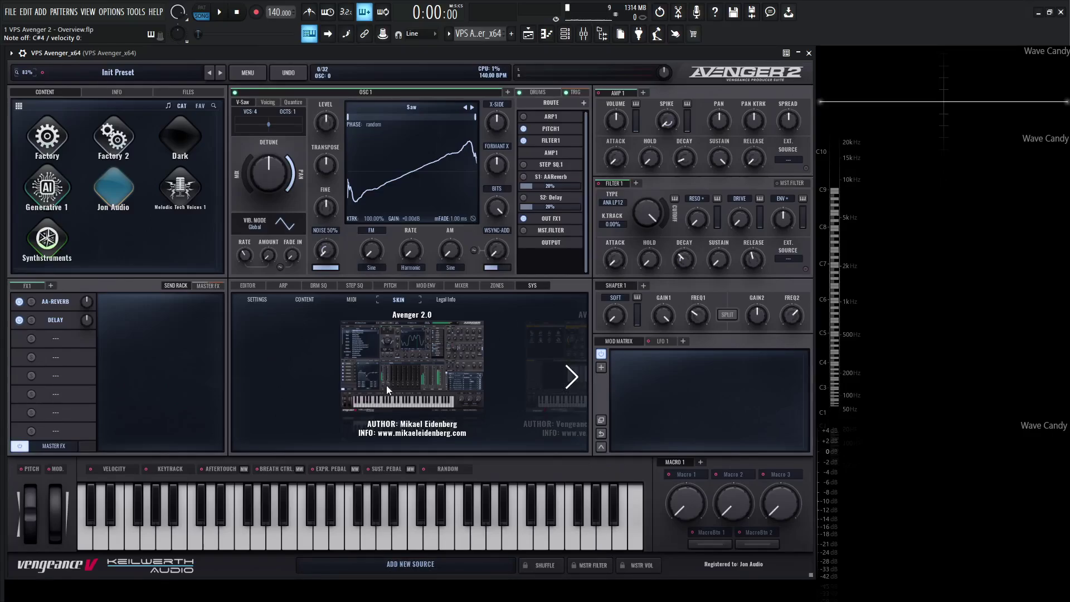
{"action": "left_click", "coordinate": [445, 301]}
{"action": "left_click", "coordinate": [258, 300]}
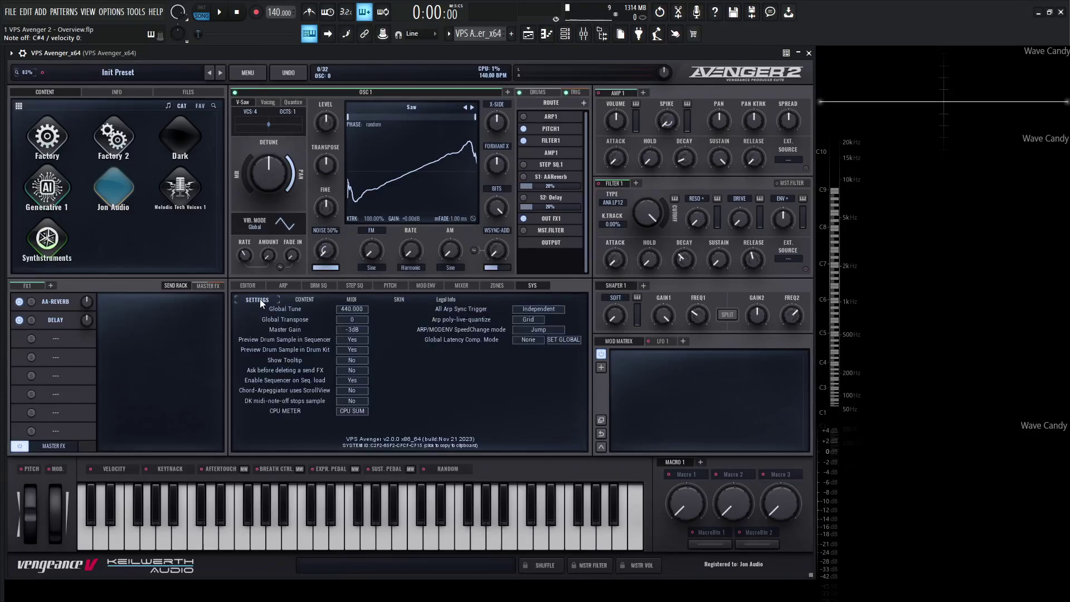
{"action": "left_click", "coordinate": [248, 285]}
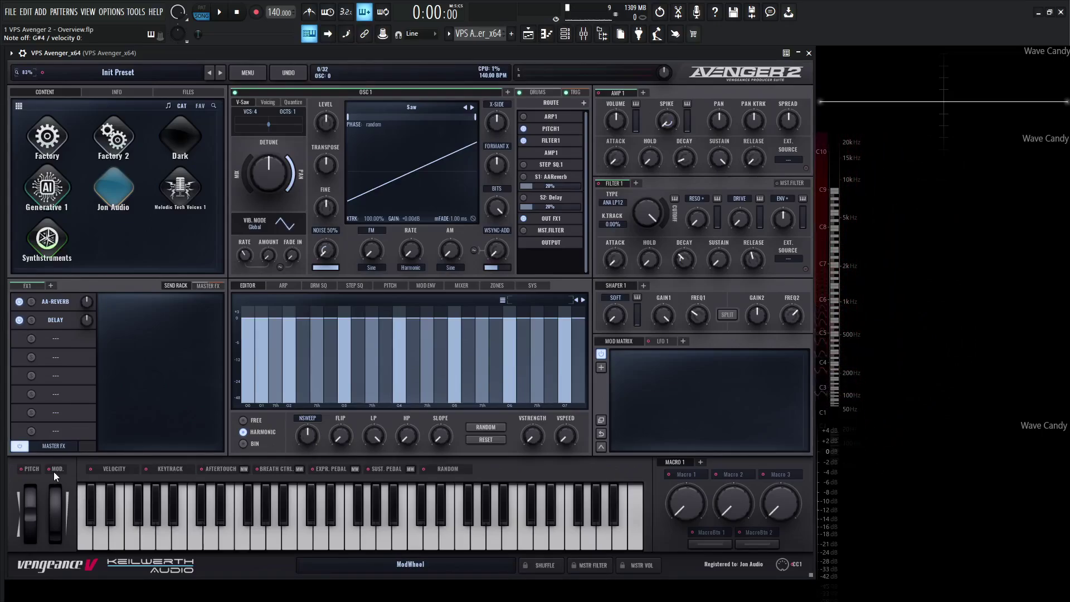
- Assign the mod wheel to filter 1's cutoff at about 57 and Random A to oscillator 1's stepped Transpose at 30
{"action": "left_click_drag", "start_coordinate": [48, 470], "coordinate": [636, 200]}
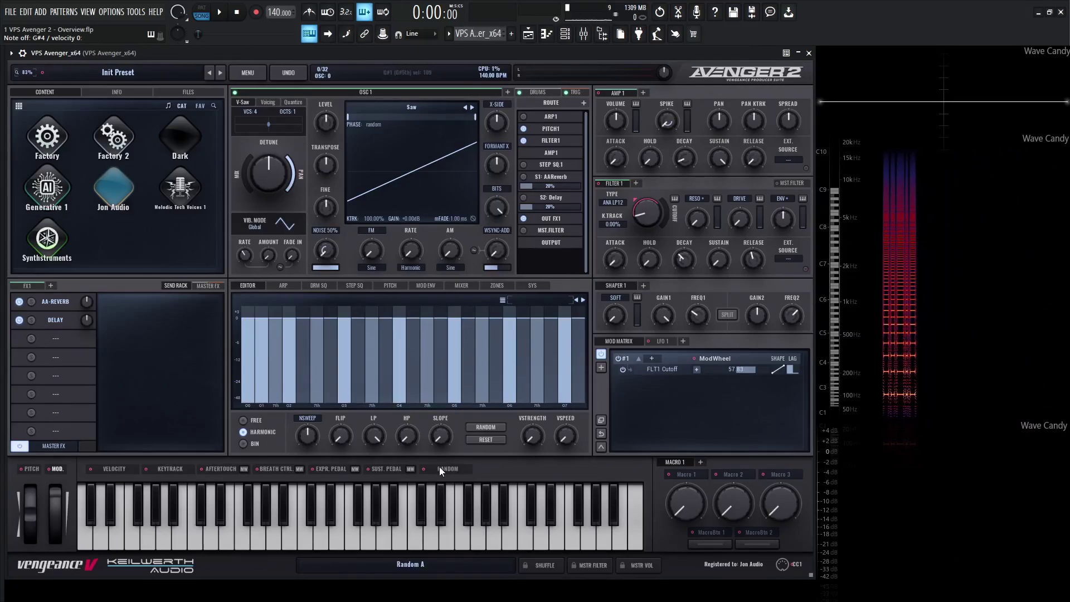
{"action": "left_click_drag", "start_coordinate": [439, 468], "coordinate": [327, 165]}
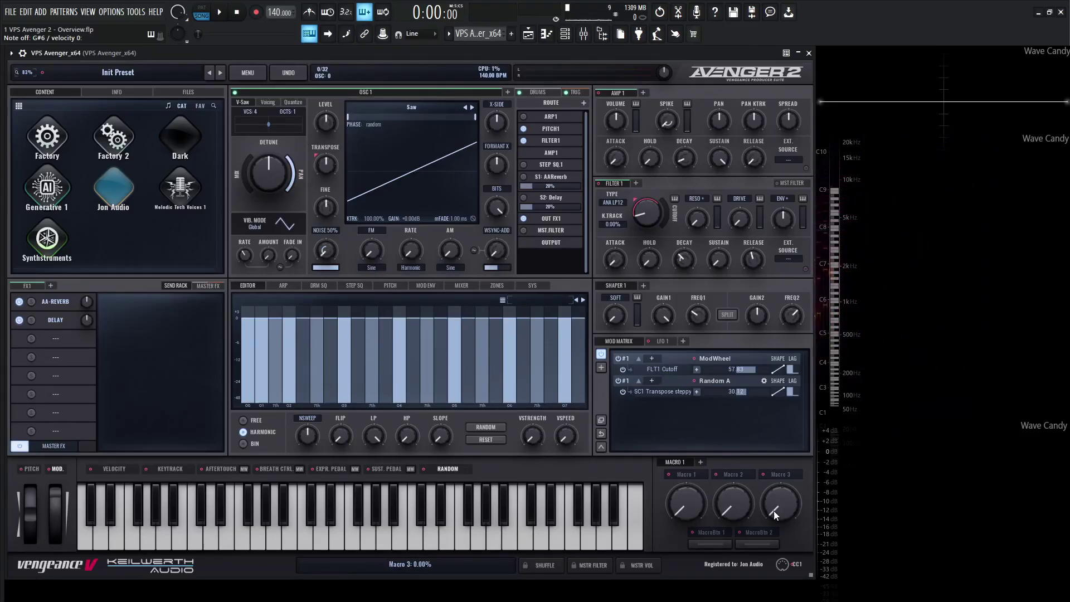
- Try the Macro 1 control and add three more macro pages after the first
{"action": "left_click_drag", "start_coordinate": [687, 474], "coordinate": [668, 494]}
{"action": "left_click", "coordinate": [701, 462]}
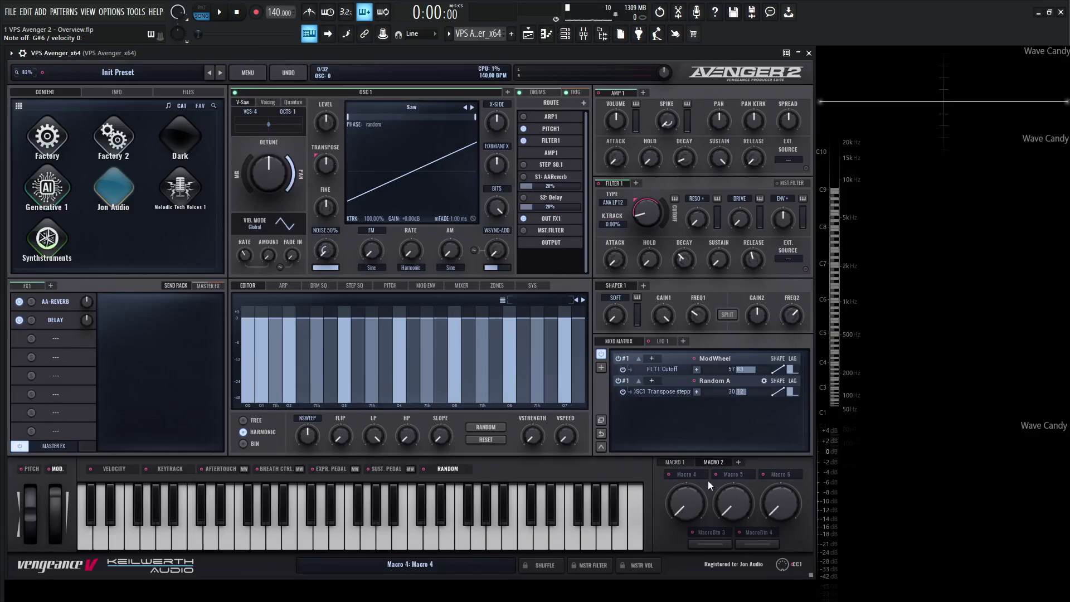
{"action": "left_click", "coordinate": [739, 462]}
{"action": "left_click", "coordinate": [778, 463]}
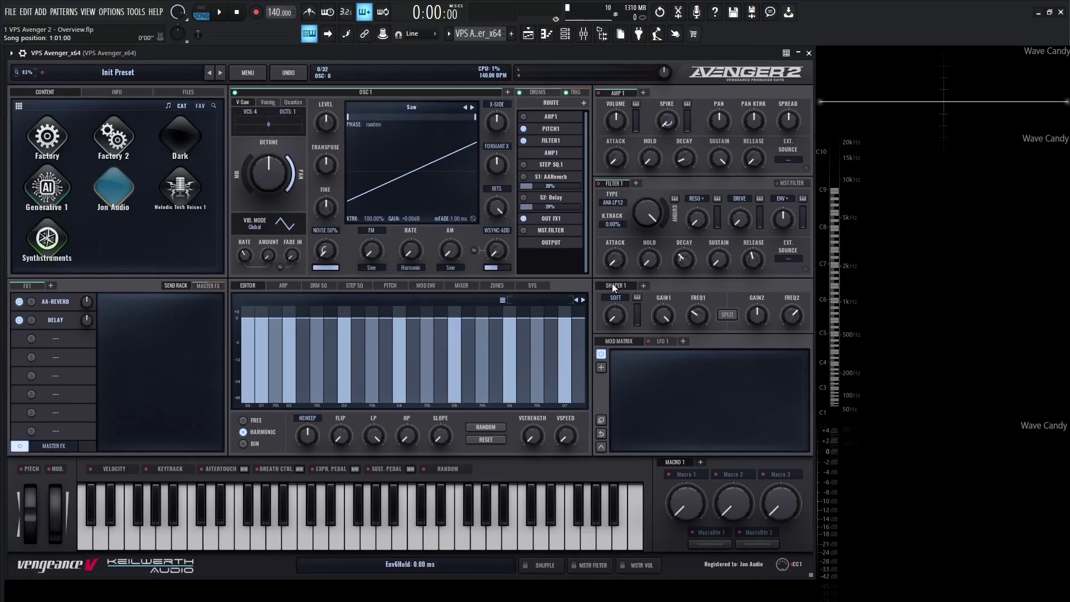
- Try filter 1's cutoff and open the Pitch 1 envelope from oscillator 1's route
{"action": "left_click_drag", "start_coordinate": [646, 216], "coordinate": [617, 174]}
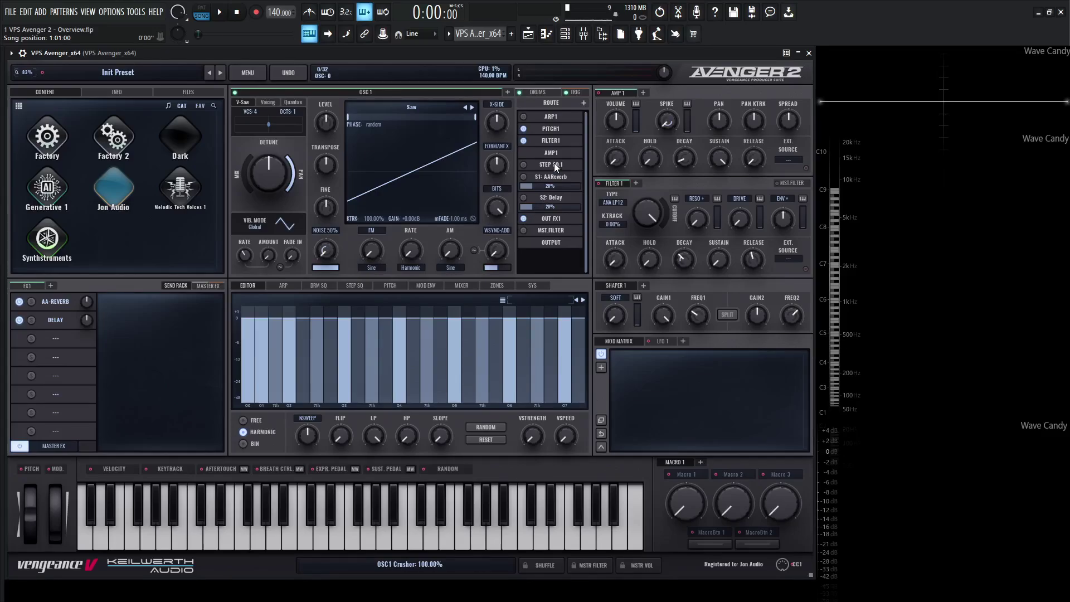
{"action": "left_click", "coordinate": [551, 130]}
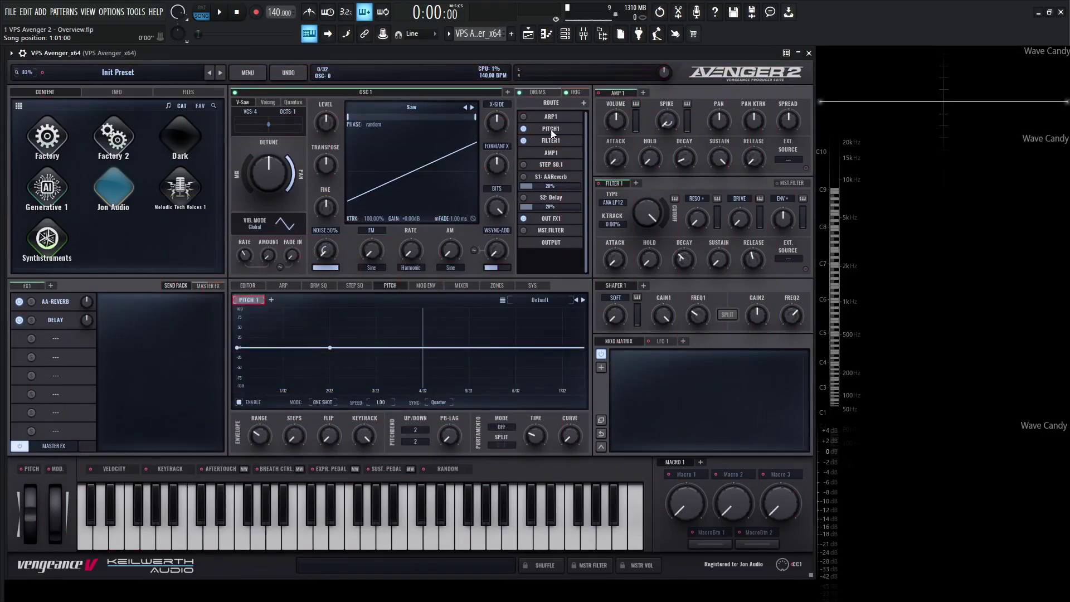